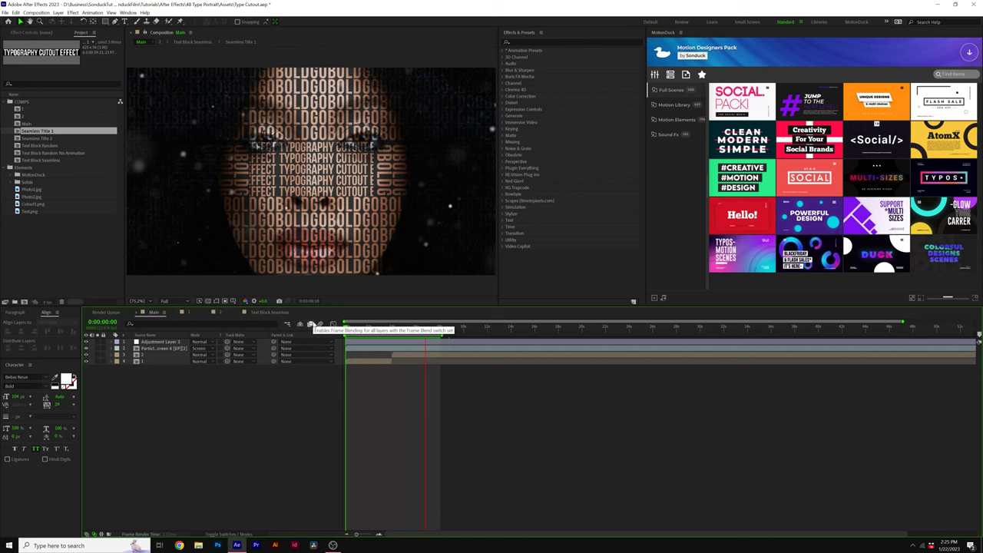
- Return the Main timeline to the type portrait frame, then enable motion blur on the Text Block Seamless pattern
left_click(392, 328)
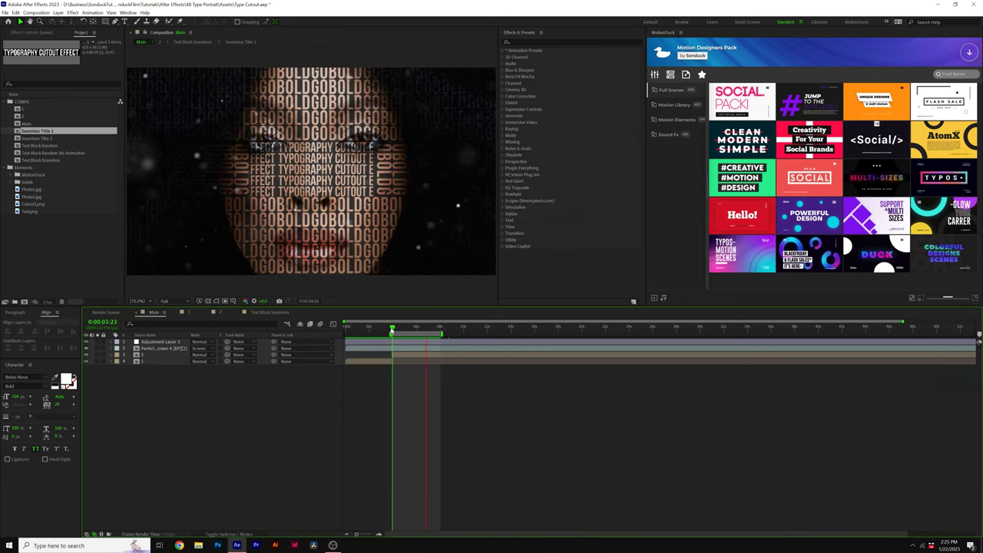
left_click_drag(392, 329, 356, 330)
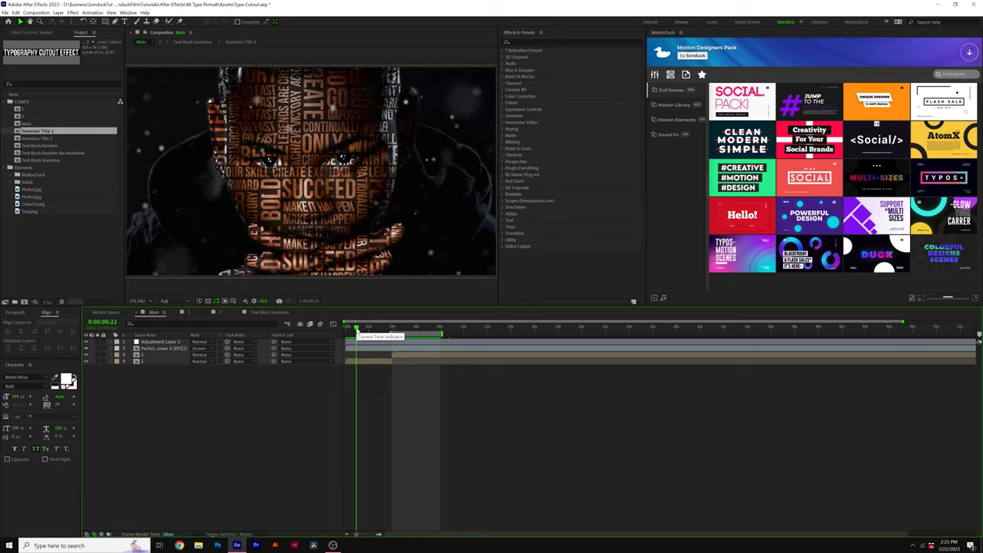
left_click(269, 312)
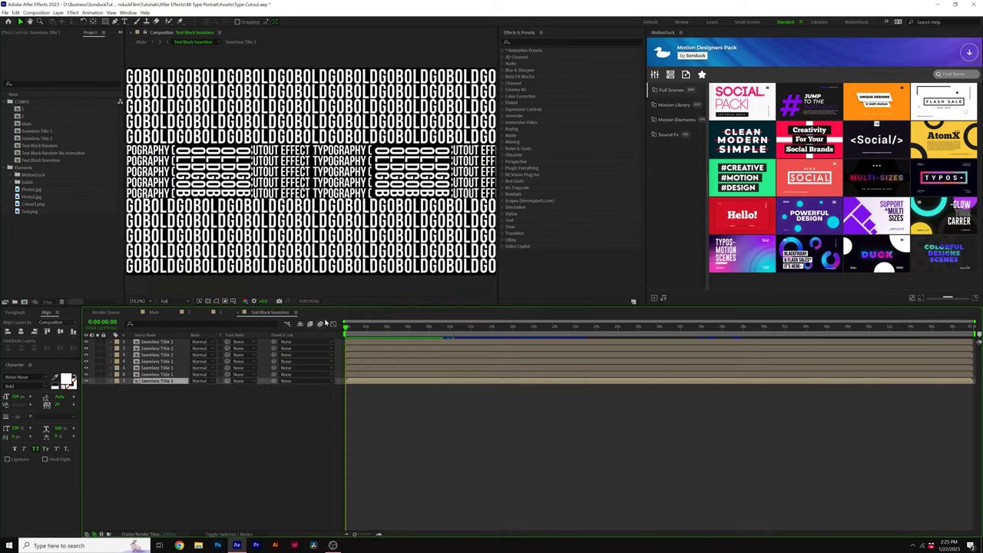
key("space")
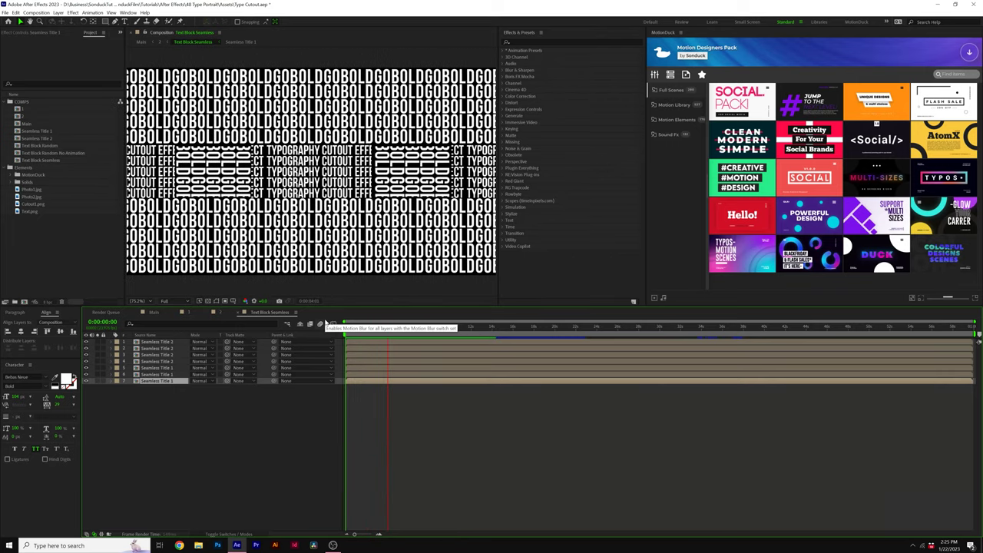
left_click(327, 323)
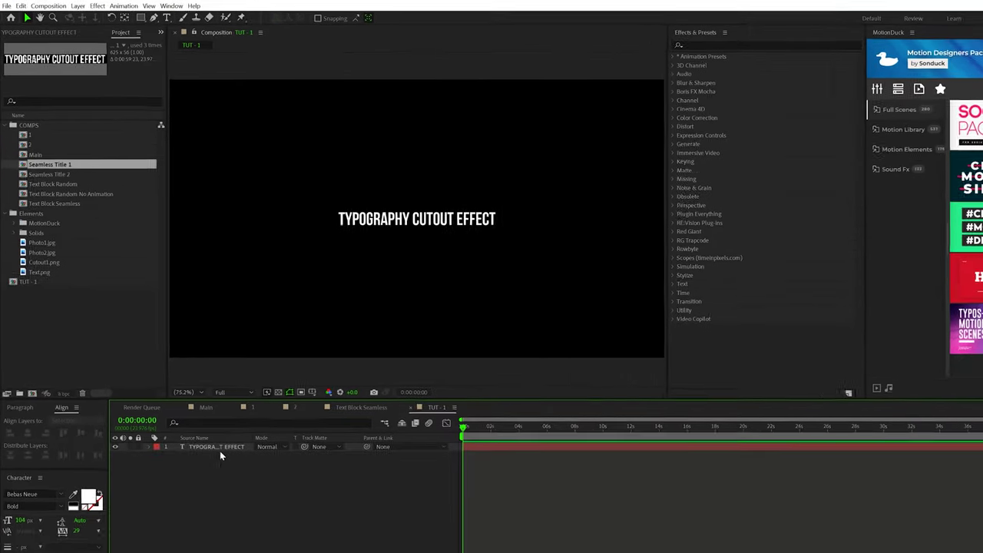
- Pre-compose the TYPOGRAPHY CUTOUT EFFECT text layer into a new comp, Seamless Title TUT 1
left_click(230, 469)
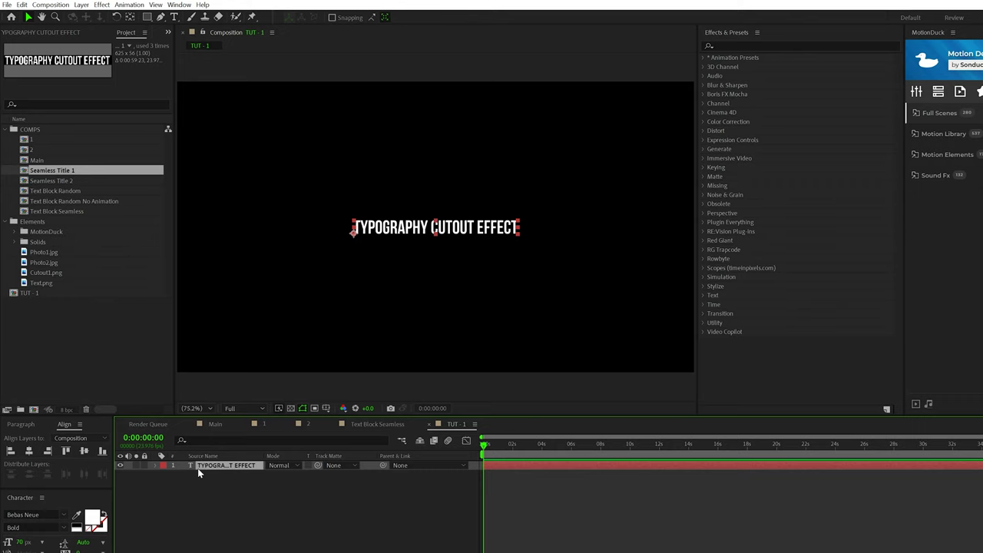
left_click(83, 5)
left_click(108, 319)
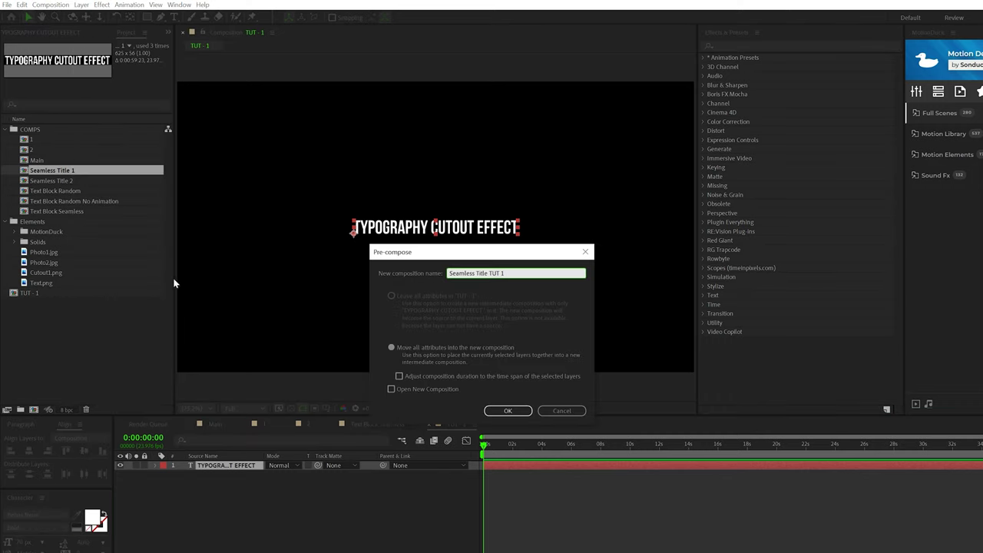
left_click(507, 410)
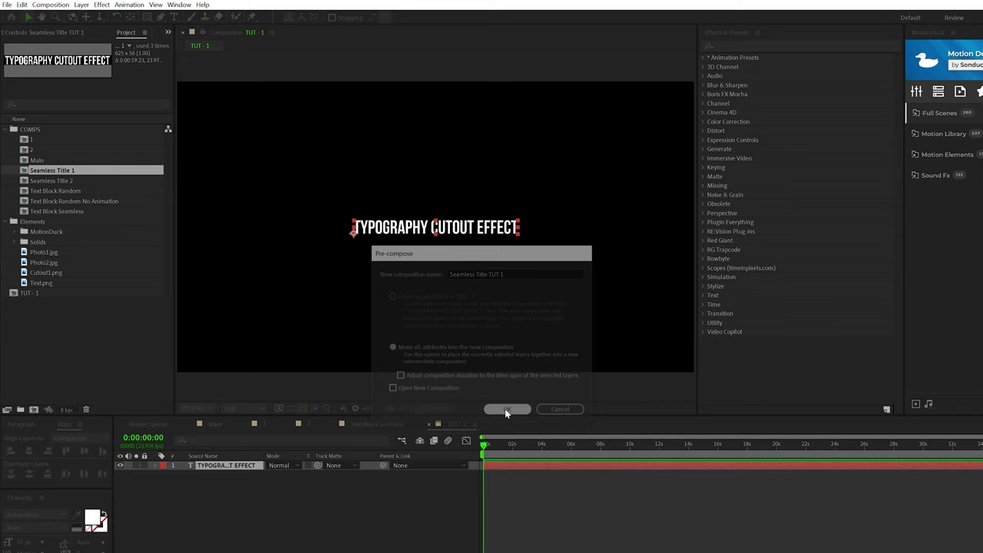
- Narrow the Seamless Title TUT 1 comp to fit the text, about 613 x 54
double_click(218, 466)
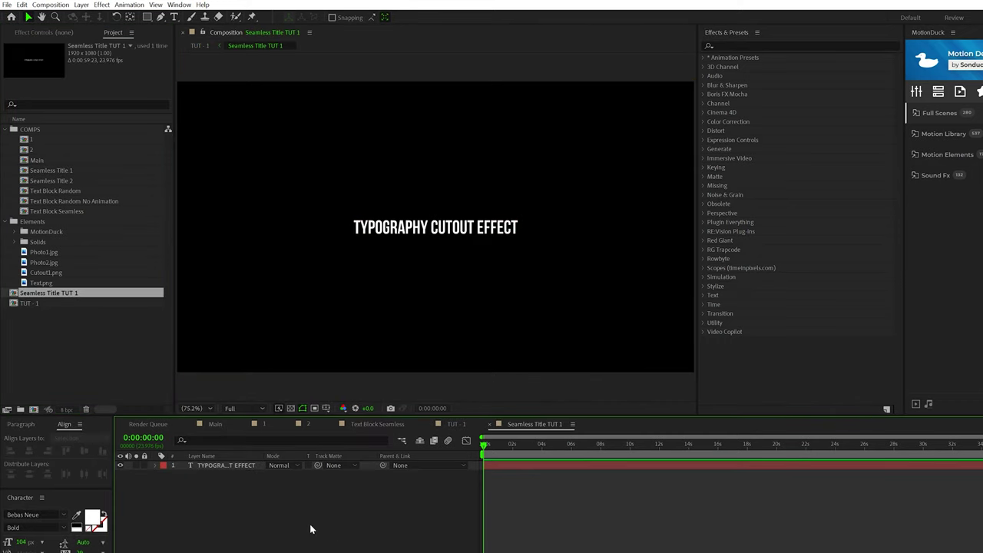
left_click(65, 6)
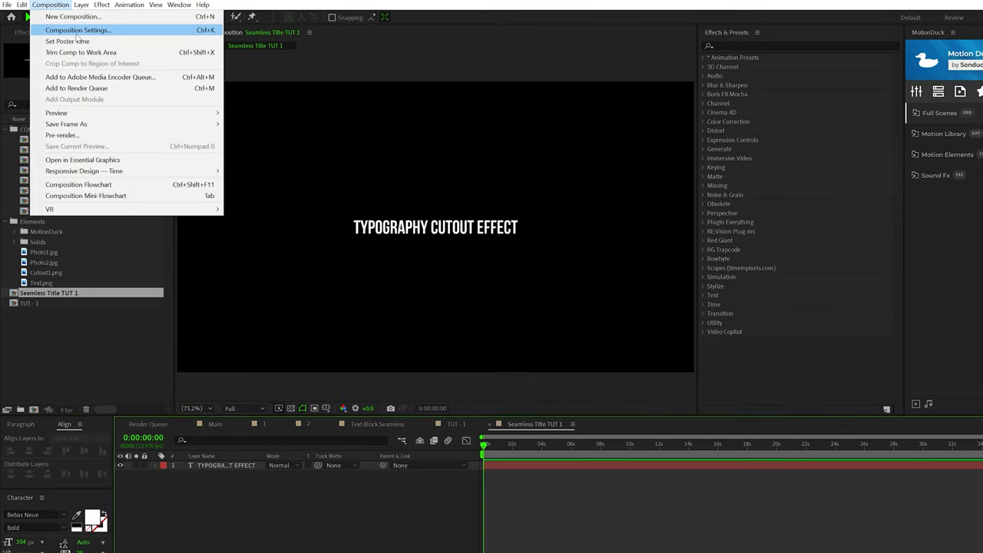
left_click(77, 30)
left_click_drag(346, 351, 316, 354)
left_click_drag(227, 349, 314, 366)
key("Return")
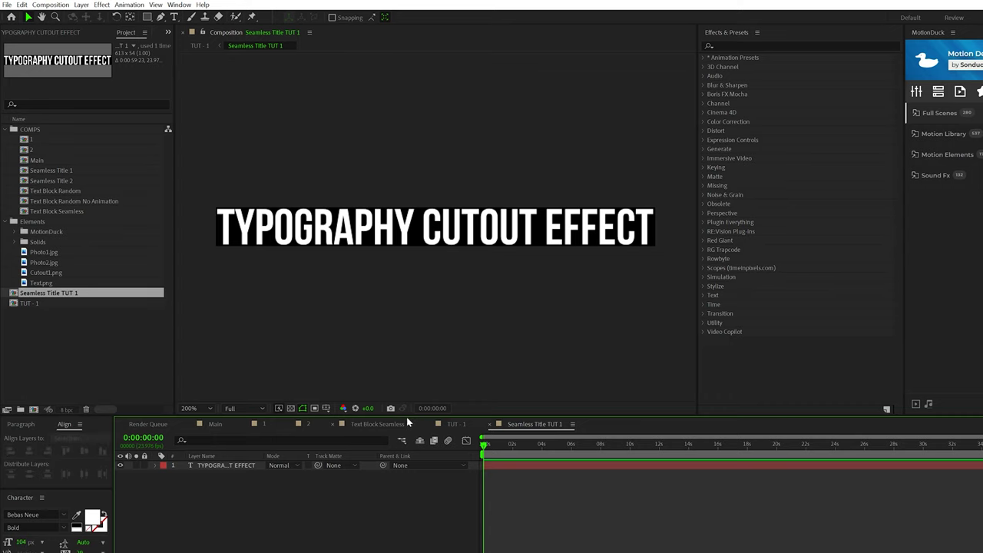
- Apply Motion Tile to the nested title in TUT - 1 and raise Output Height to stack rows
left_click(452, 424)
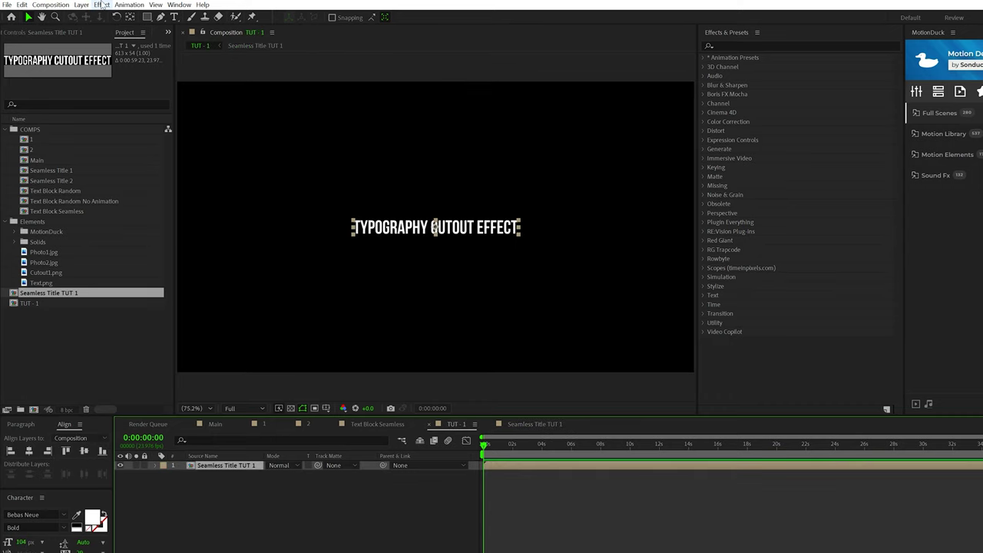
left_click(101, 5)
mouse_move(116, 308)
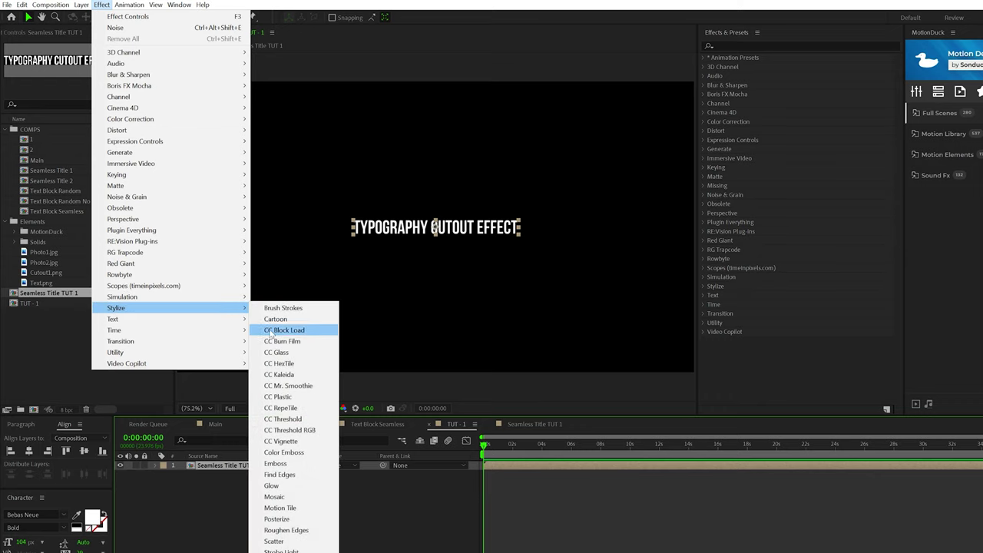
left_click(280, 507)
left_click_drag(102, 100, 125, 102)
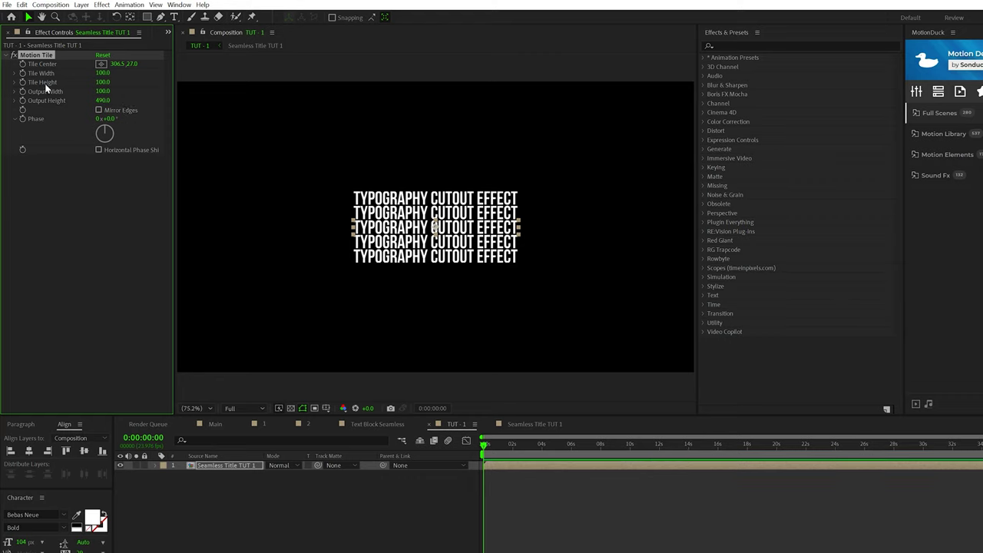
- Give Tile Center the expression [time*-60, value[1]] so the rows scroll sideways
left_click(22, 63, "alt")
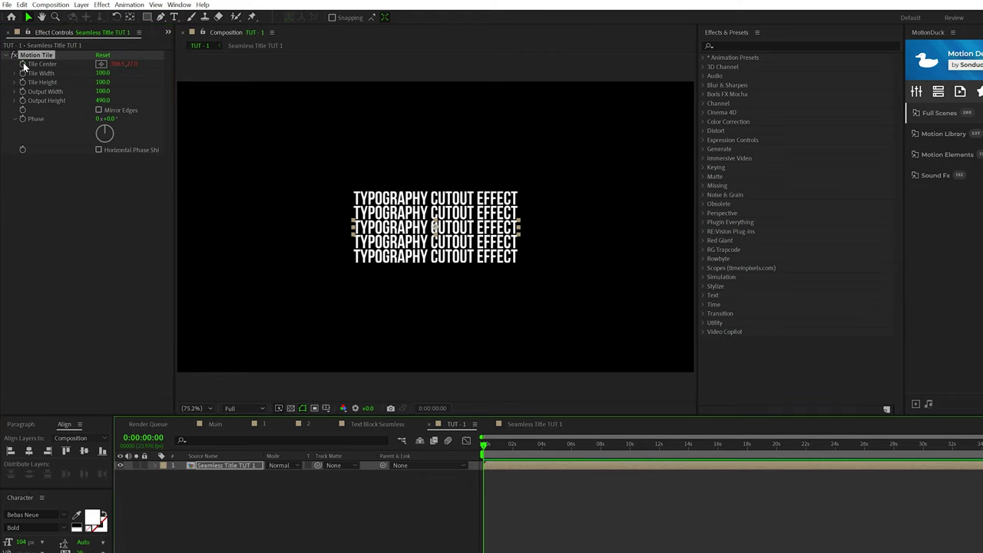
type("[")
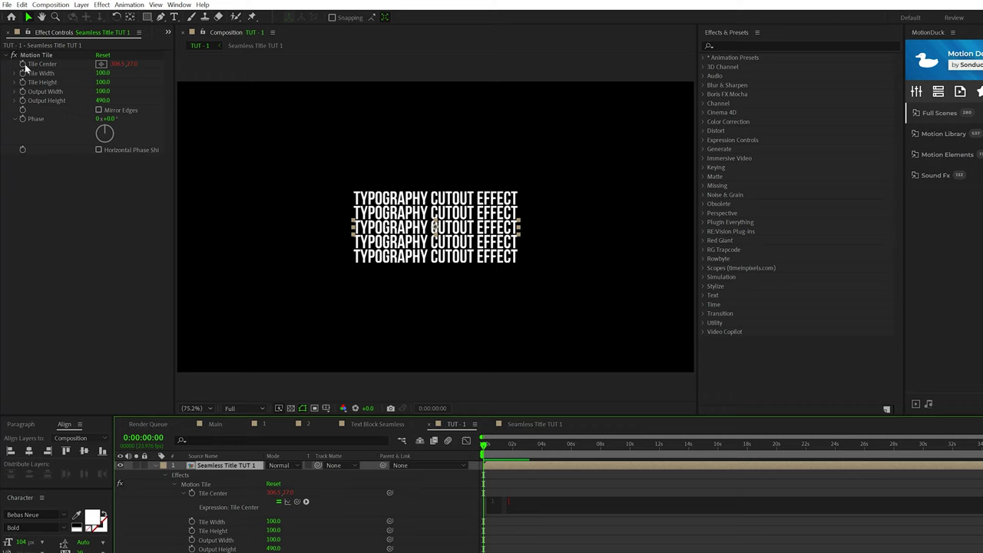
type("time*-60, value")
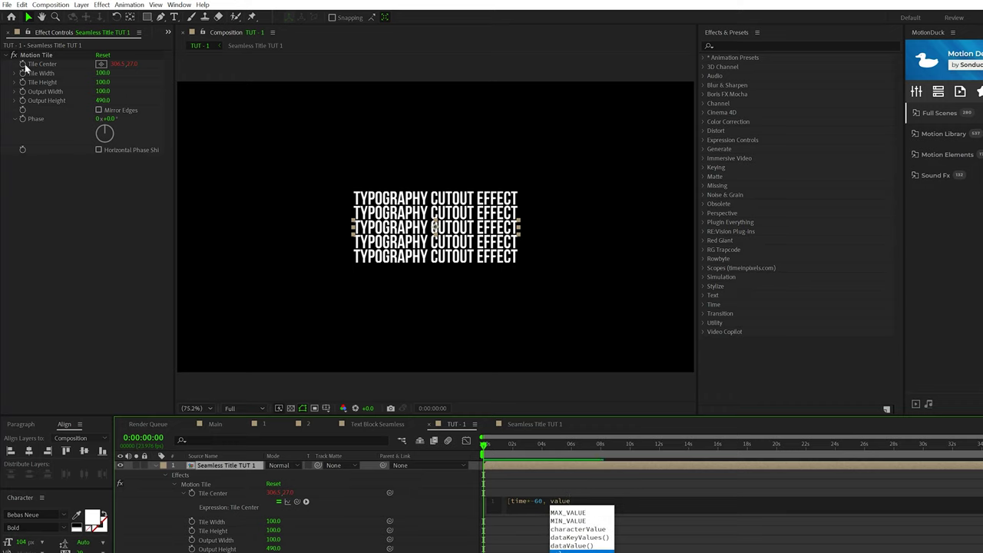
type("[1]")
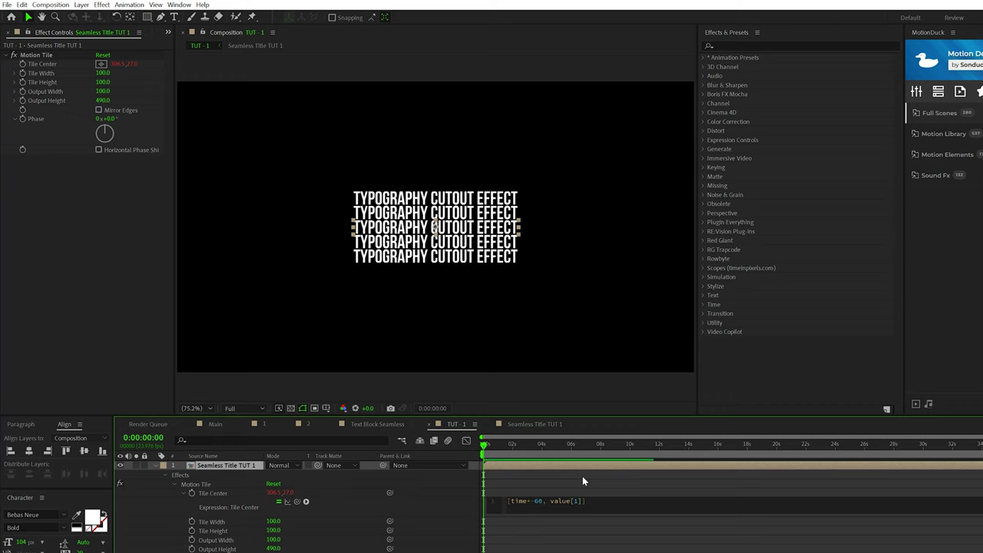
key("ctrl+a")
left_click(481, 459)
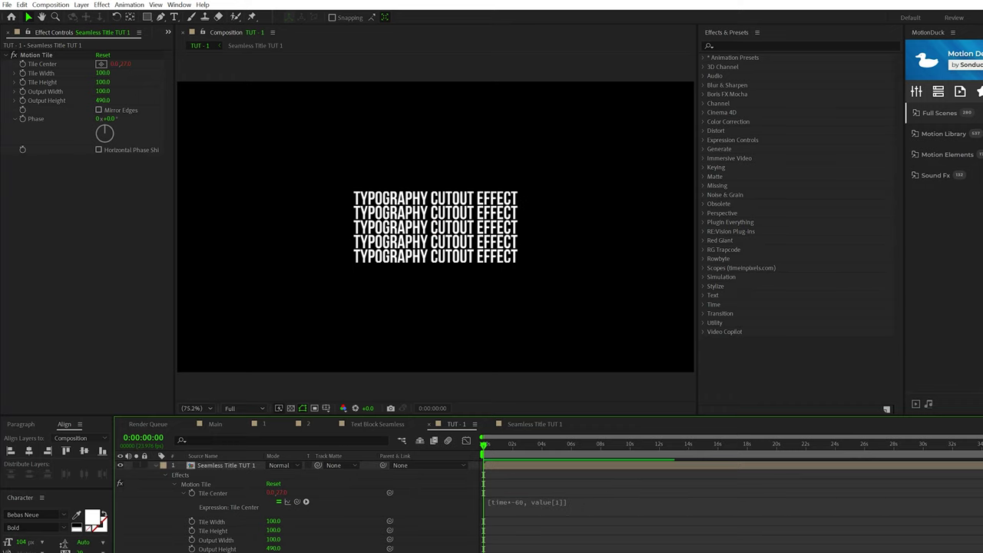
left_click_drag(497, 451, 873, 474)
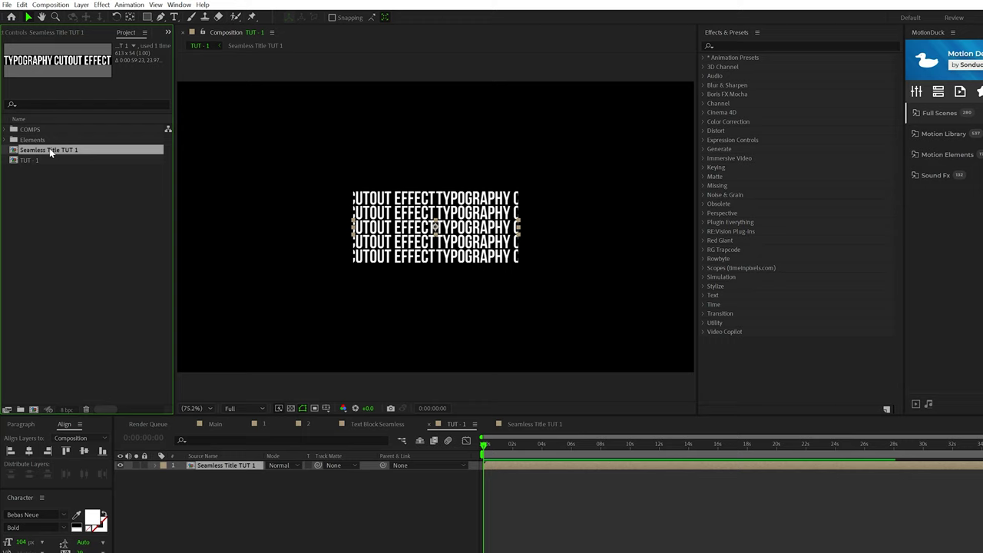
- Duplicate the title comp as Seamless Title TUT 2, swap it into a copied layer, and move it left
left_click(22, 5)
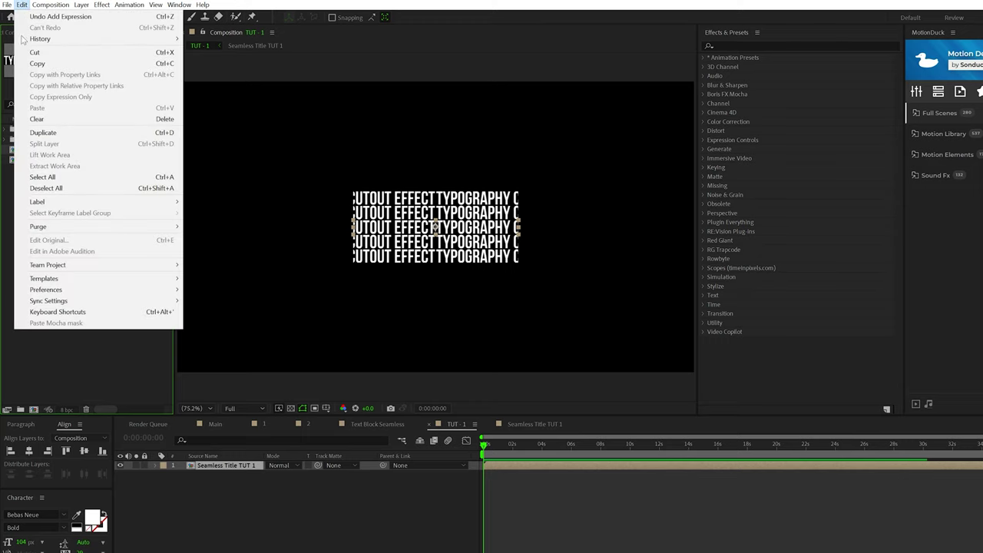
left_click(43, 132)
left_click(212, 467)
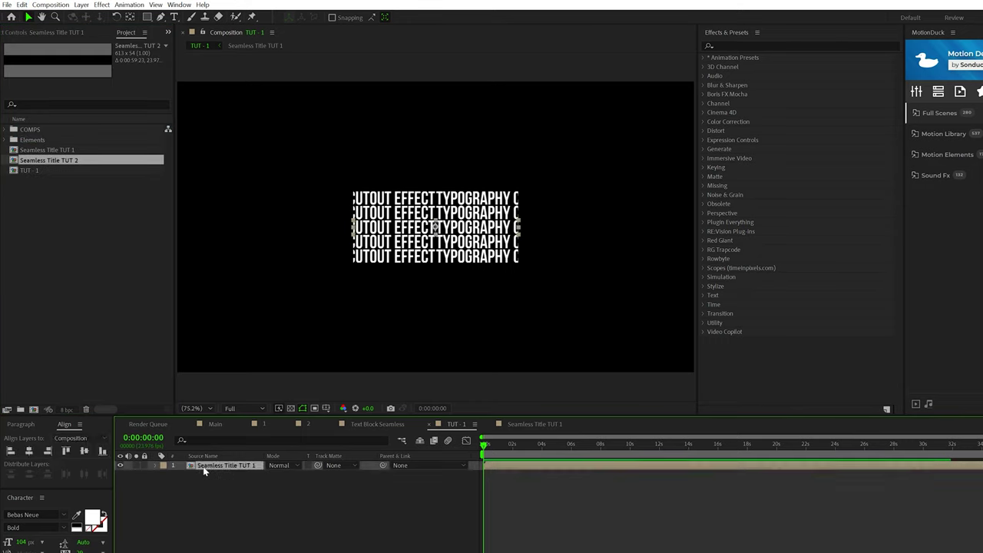
key("ctrl+d")
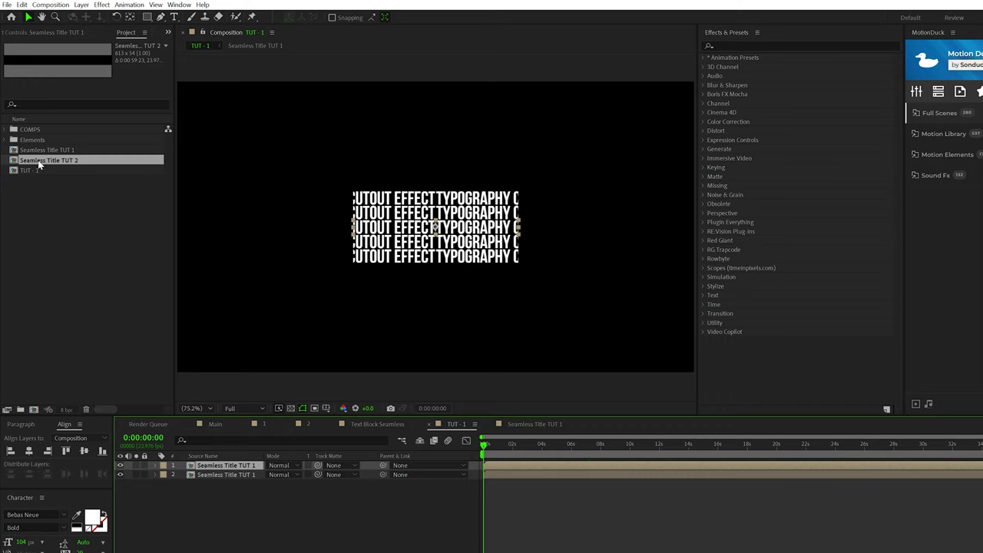
left_click_drag(52, 160, 227, 466)
left_click_drag(432, 227, 267, 225)
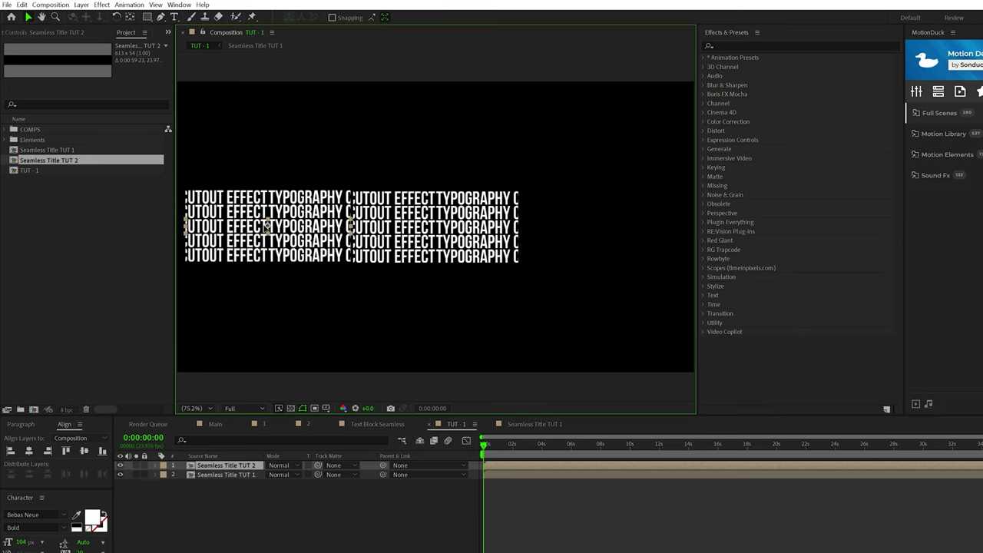
- Open Seamless Title TUT 2 and select its title text to rewrite it as GOBOLD
double_click(211, 466)
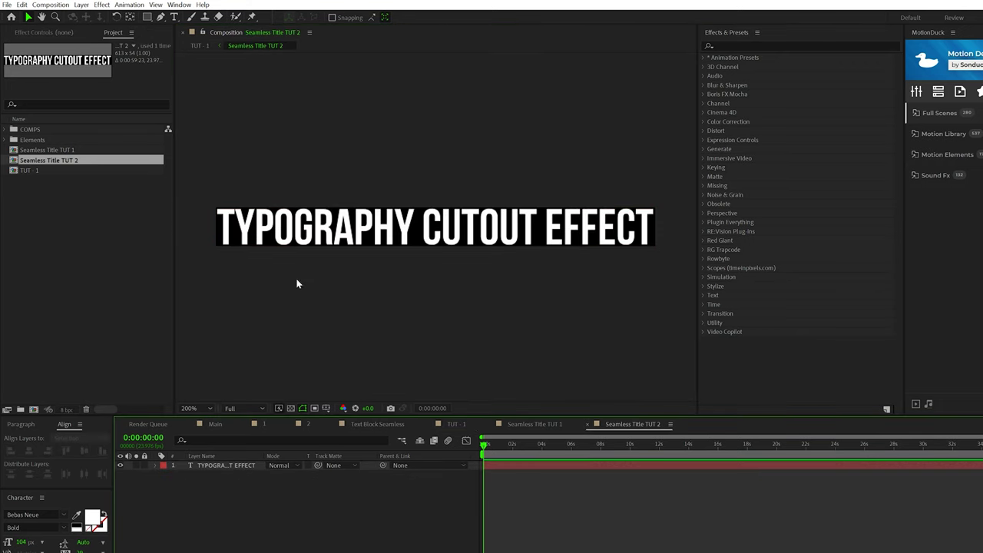
left_click(174, 16)
left_click(365, 227)
key("ctrl+a")
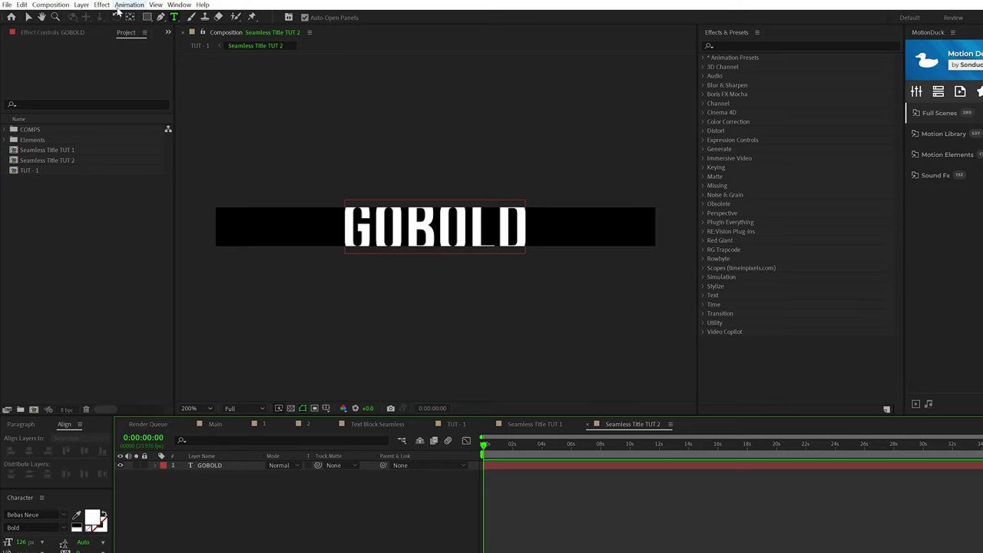
- Resize the Seamless Title TUT 2 composition to 358 × 86 px
left_click(50, 4)
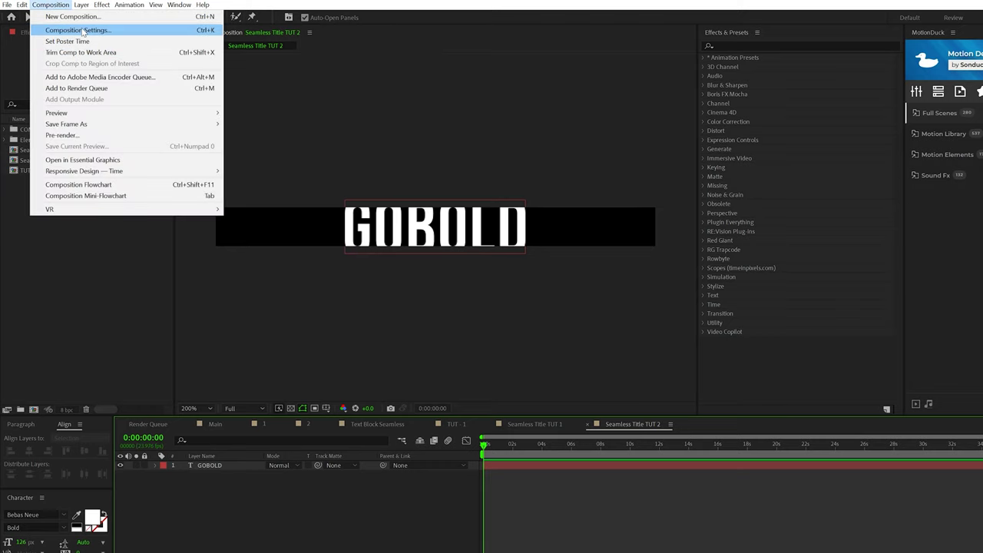
left_click(76, 30)
left_click_drag(373, 371, 306, 354)
key("Return")
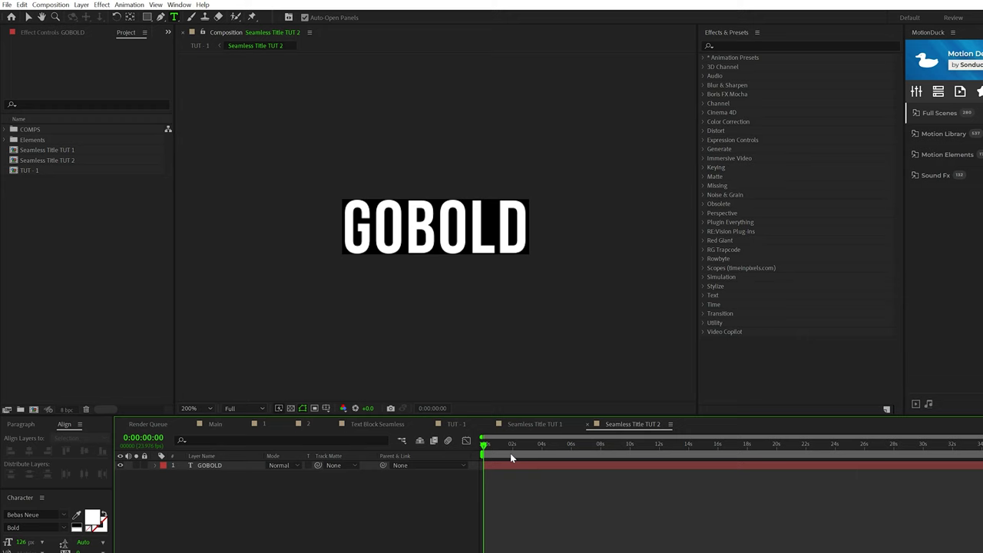
- Rotate the top GOBOLD tile layer in TUT - 1 by 90°
left_click(200, 46)
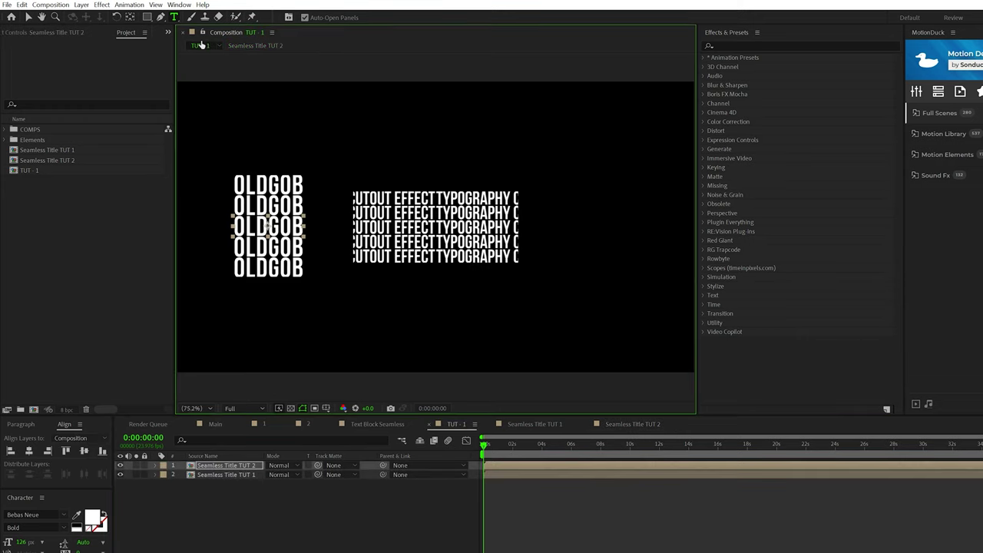
key("r")
left_click(279, 474)
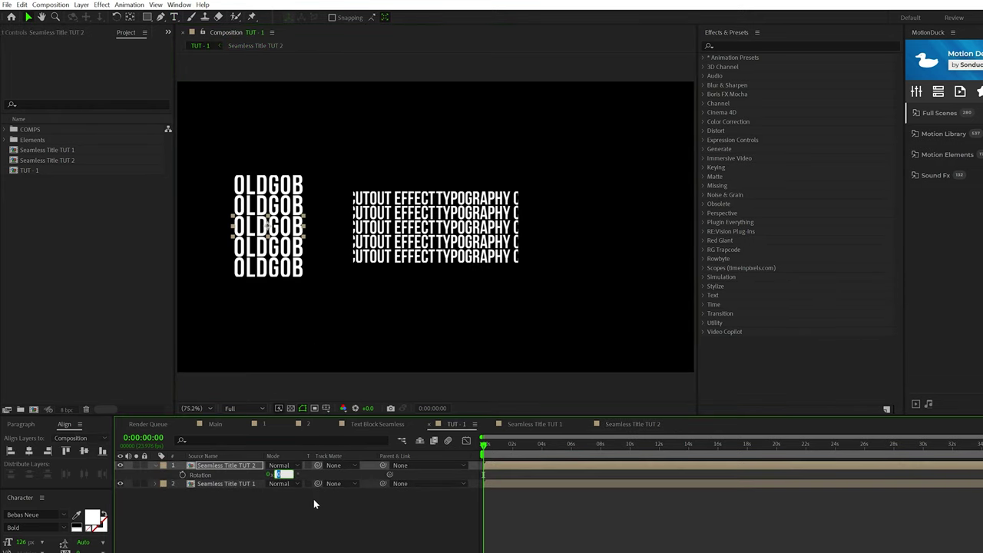
key("Return")
left_click(307, 228)
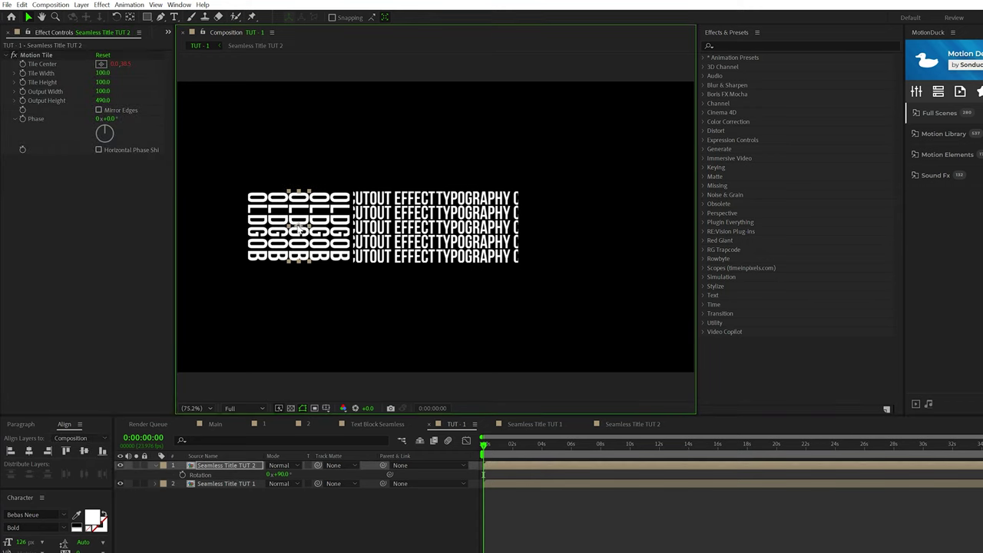
- Duplicate the rotated GOBOLD layer, move the copy lower, and set its rotation to 0°
key("ctrl+d")
left_click_drag(301, 228, 317, 318)
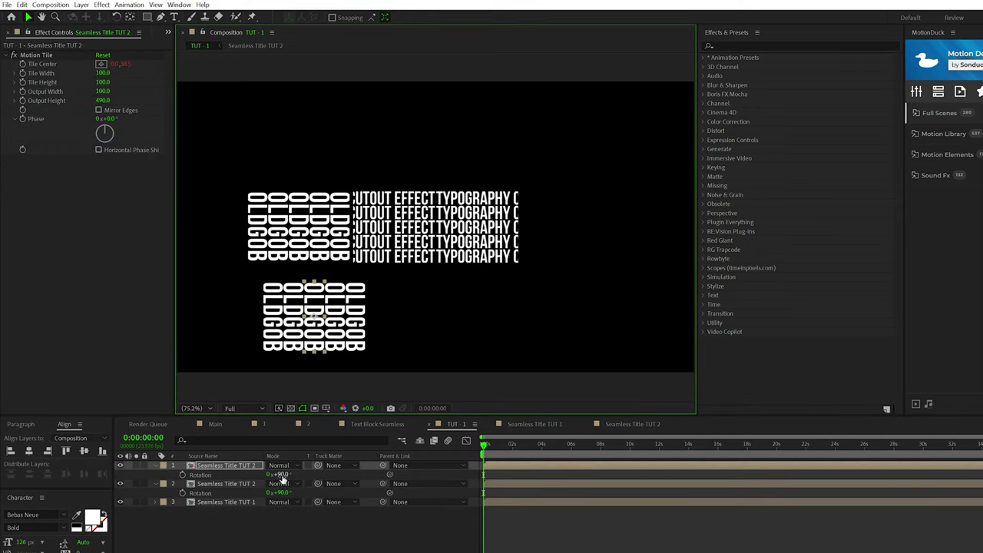
left_click(278, 474)
type("0")
key("Return")
- Widen the horizontal GOBOLD tiles to Output Width 1220 and add a copy at the frame's top
left_click(224, 467)
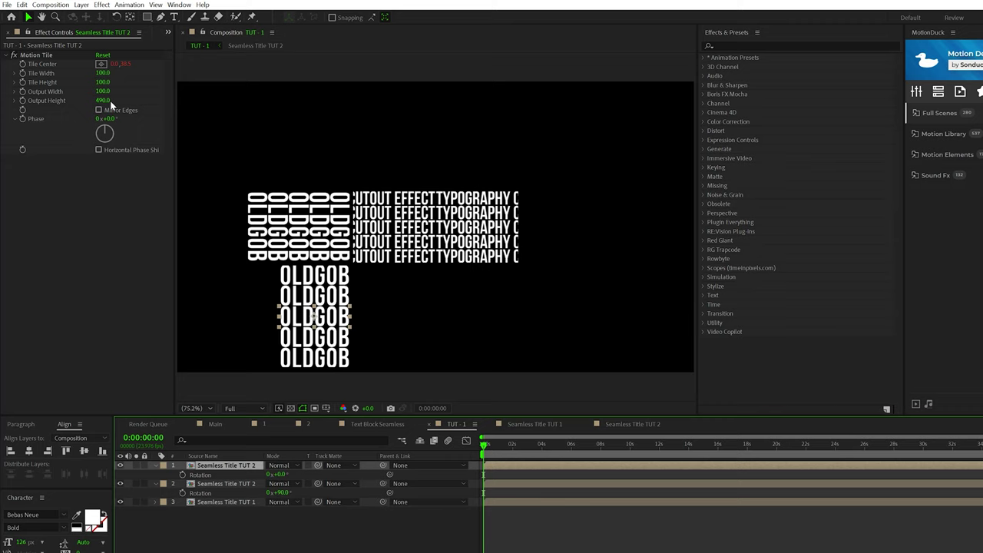
left_click_drag(103, 91, 165, 91)
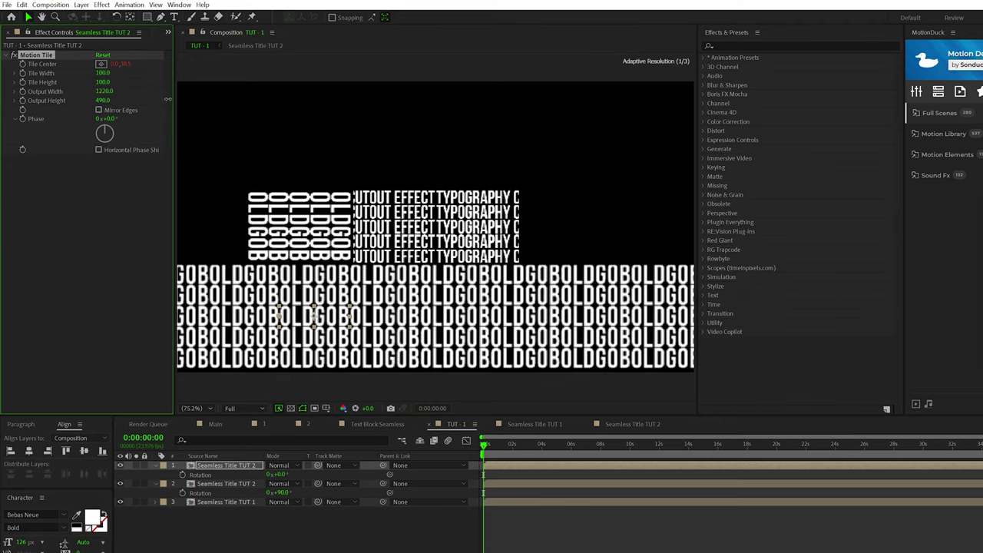
left_click(343, 325)
left_click_drag(383, 316, 406, 328)
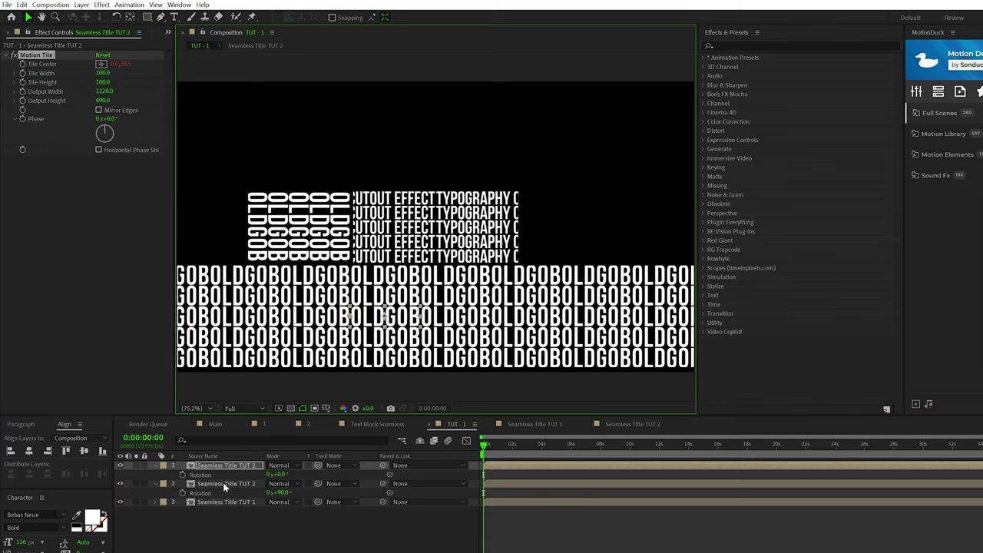
key("ctrl+d")
key("shift+Up")
key("shift+Up")
key("shift+Up")
key("shift+Up")
key("shift+Up")
key("shift+Up")
key("shift+Up")
key("shift+Up")
key("shift+Up")
key("shift+Up")
key("shift+Up")
key("shift+Up")
key("shift+Up")
key("shift+Up")
key("shift+Up")
key("shift+Up")
key("shift+Up")
key("shift+Up")
key("shift+Up")
key("shift+Up")
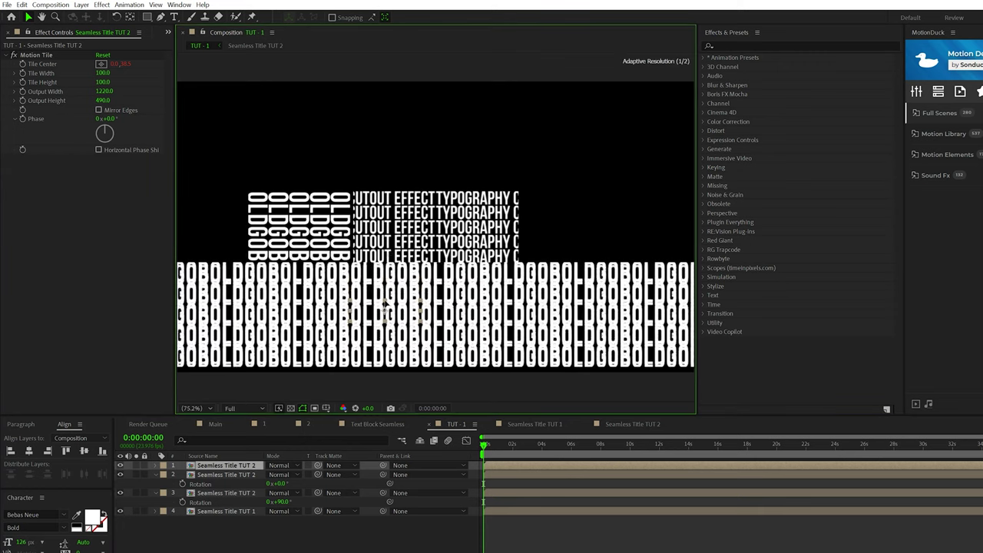
- Duplicate the rotated GOBOLD layer and shift the copy to the right side
key("ctrl+Down")
key("ctrl+Down")
key("ctrl+d")
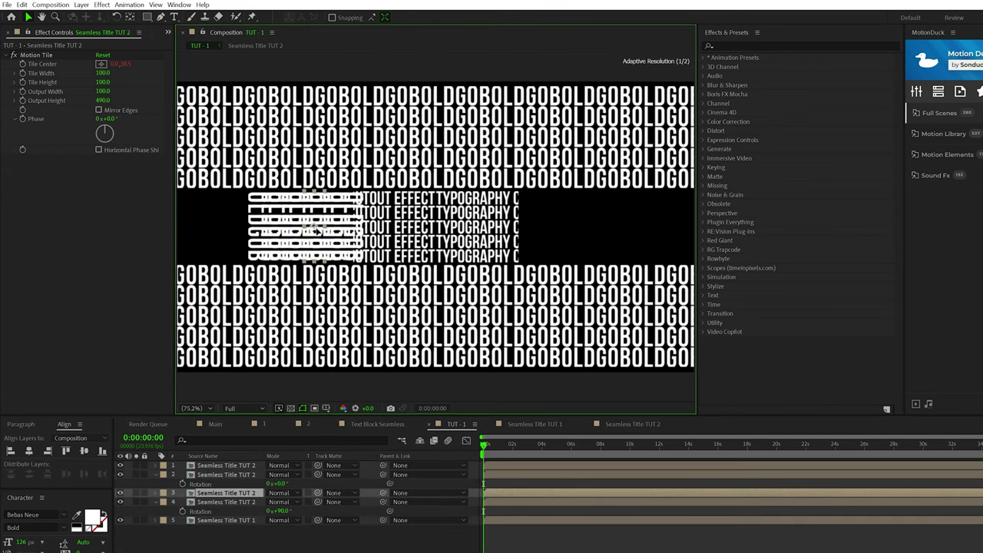
key("shift+Right")
key("shift+Right")
key("shift+Right")
key("shift+Right")
key("shift+Right")
key("shift+Right")
key("shift+Right")
key("shift+Right")
key("shift+Right")
key("shift+Right")
key("shift+Right")
key("shift+Right")
key("shift+Right")
key("shift+Right")
key("shift+Right")
key("shift+Right")
key("shift+Right")
key("shift+Right")
key("shift+Right")
key("shift+Right")
key("shift+Right")
key("shift+Right")
key("shift+Right")
key("shift+Right")
key("shift+Right")
key("shift+Right")
key("shift+Right")
key("shift+Right")
key("shift+Right")
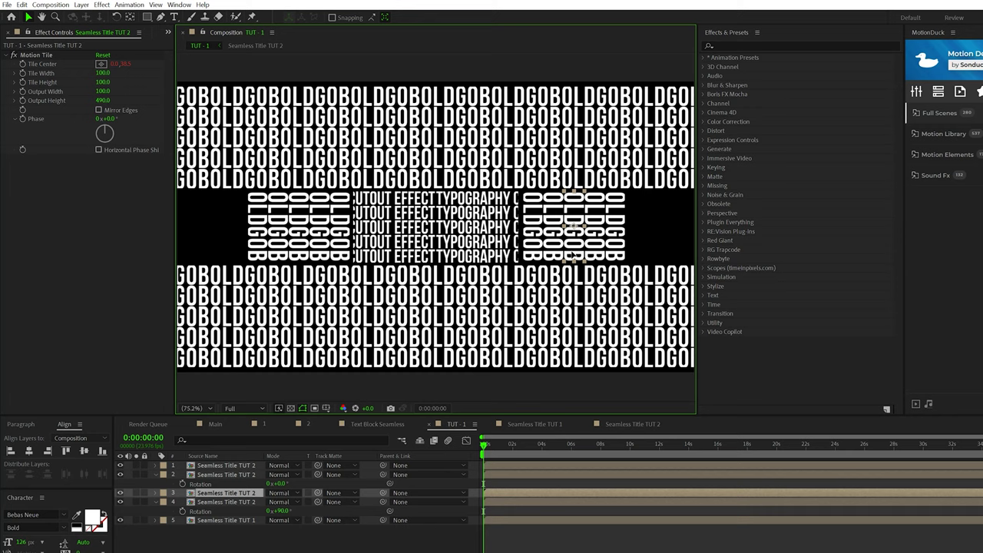
- Duplicate the Seamless Title TUT 1 typography rows layer twice
key("ctrl+shift+a")
left_click(228, 520)
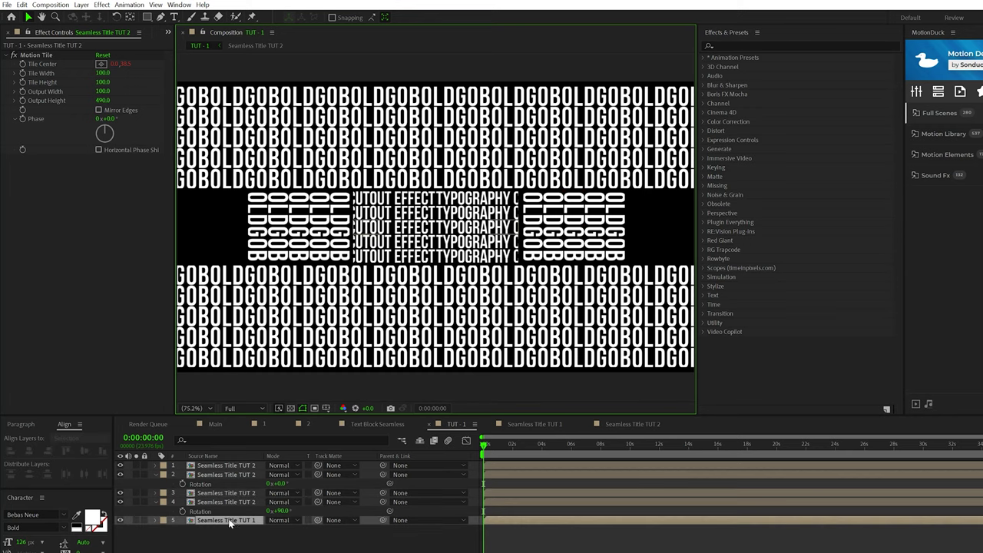
key("ctrl+d")
key("ctrl+d")
key("space")
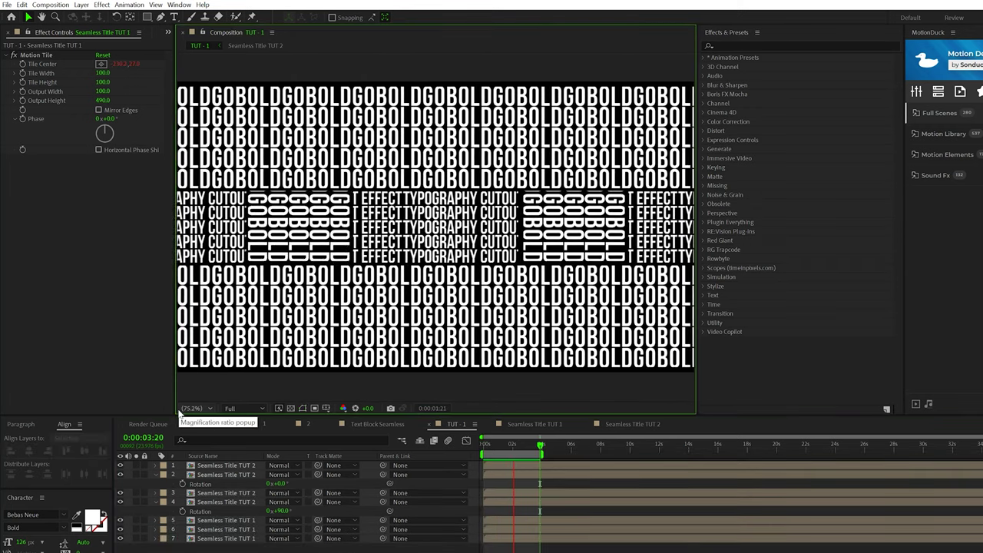
- Edit the 60 speed value in layer 4's Tile Center expression, then preview the scrolling rows
key("space")
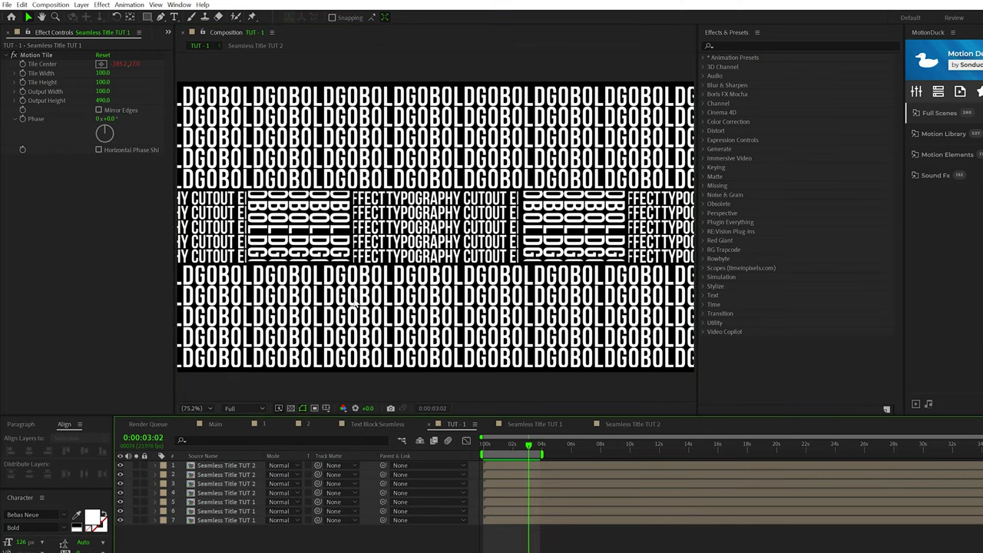
key("u")
key("u")
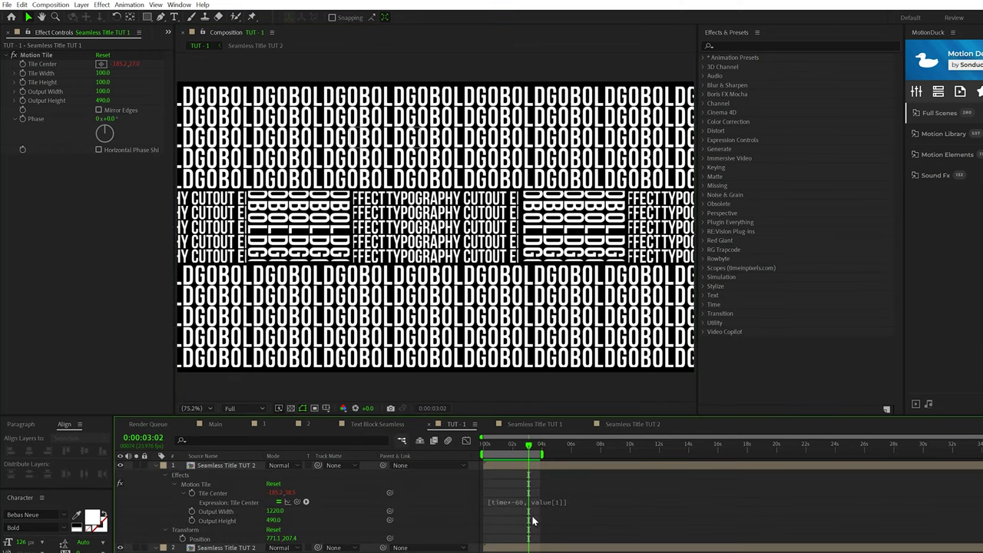
key("ctrl+a")
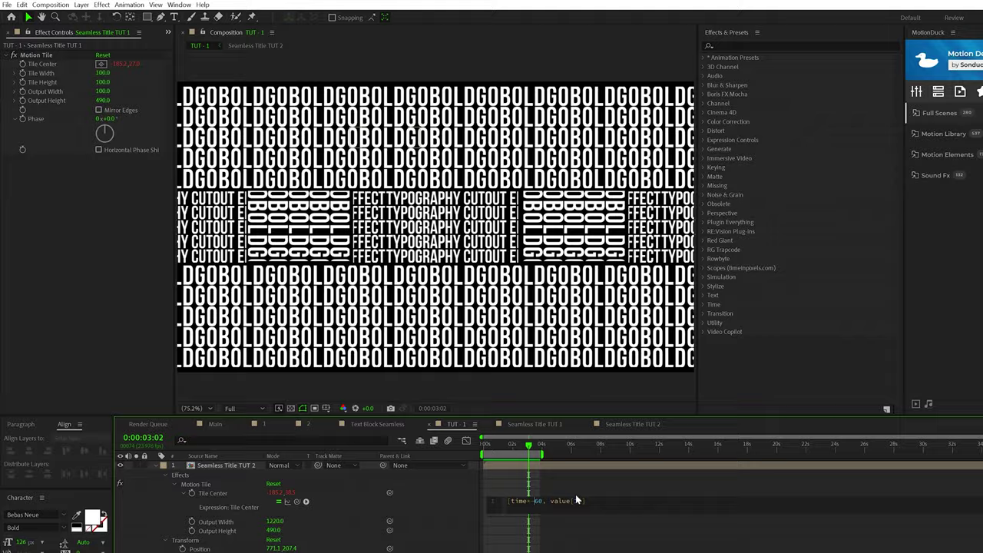
key("u")
scroll(423, 356, "down", 3)
left_click(371, 410)
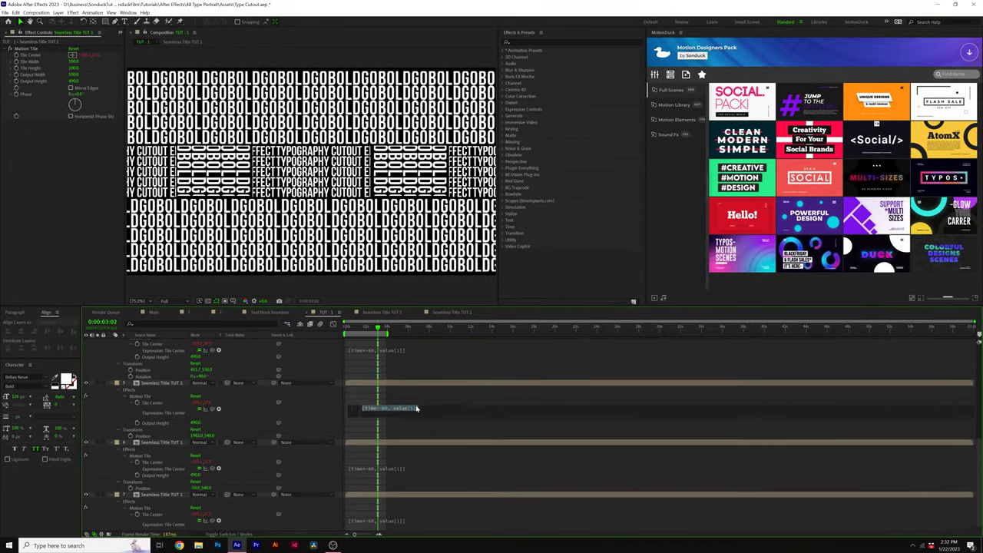
double_click(385, 409)
left_click(263, 324)
key("space")
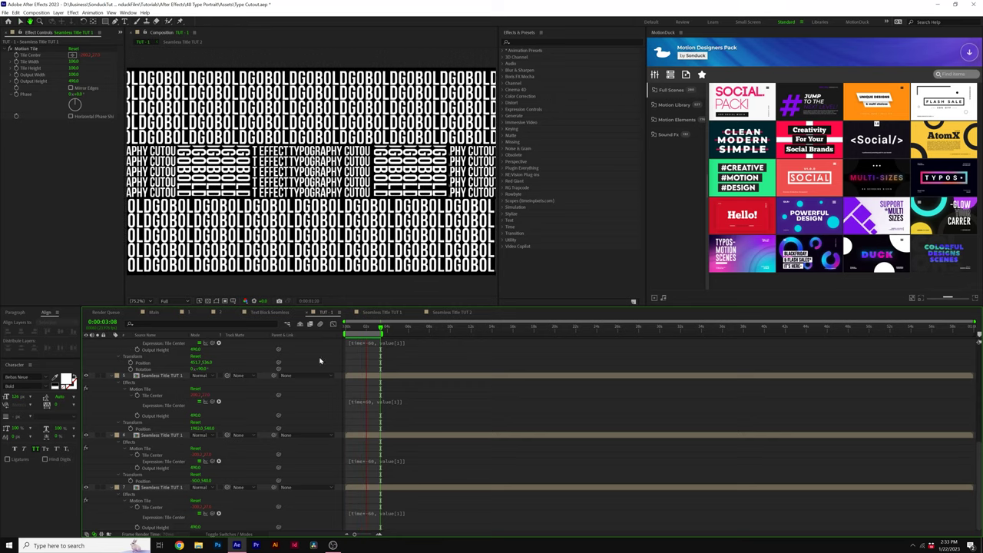
- Pre-compose all seven tiled layers into a new comp named Text Block 1
key("u")
left_click_drag(164, 417, 135, 359)
key("ctrl+a")
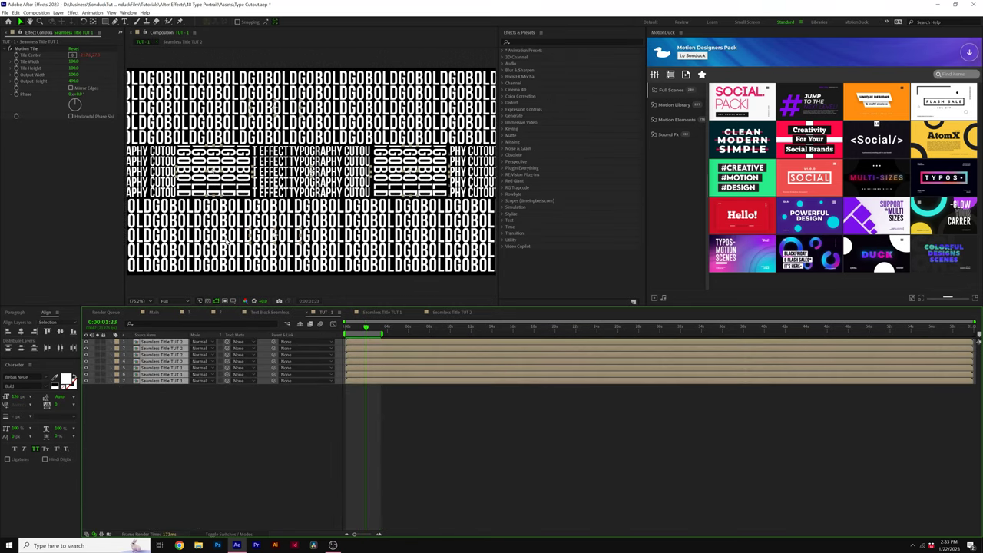
left_click(58, 13)
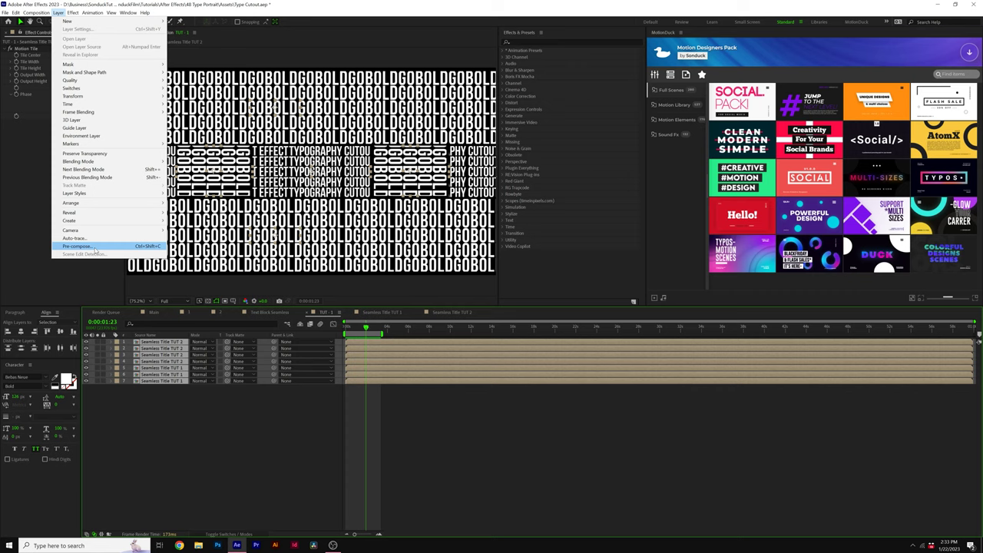
left_click(138, 247)
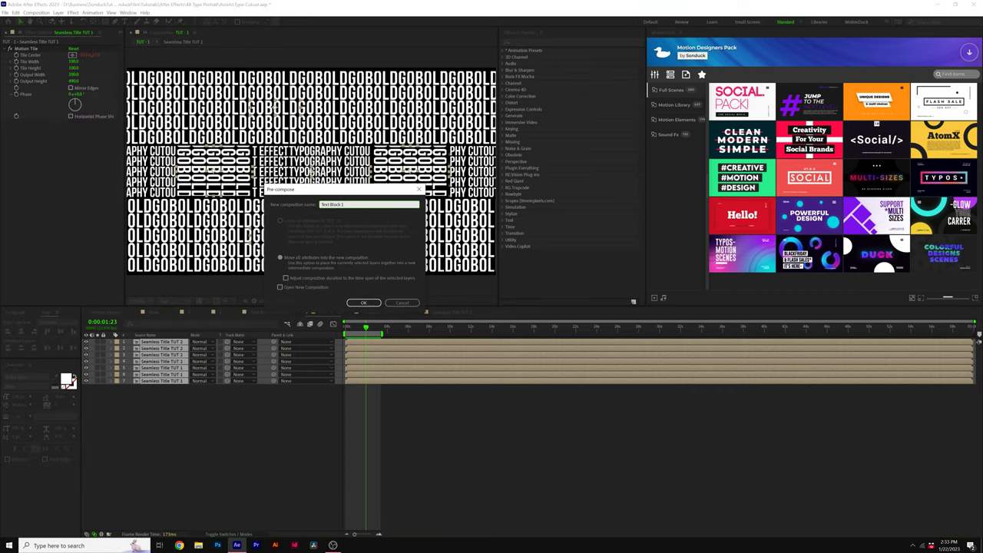
key("Return")
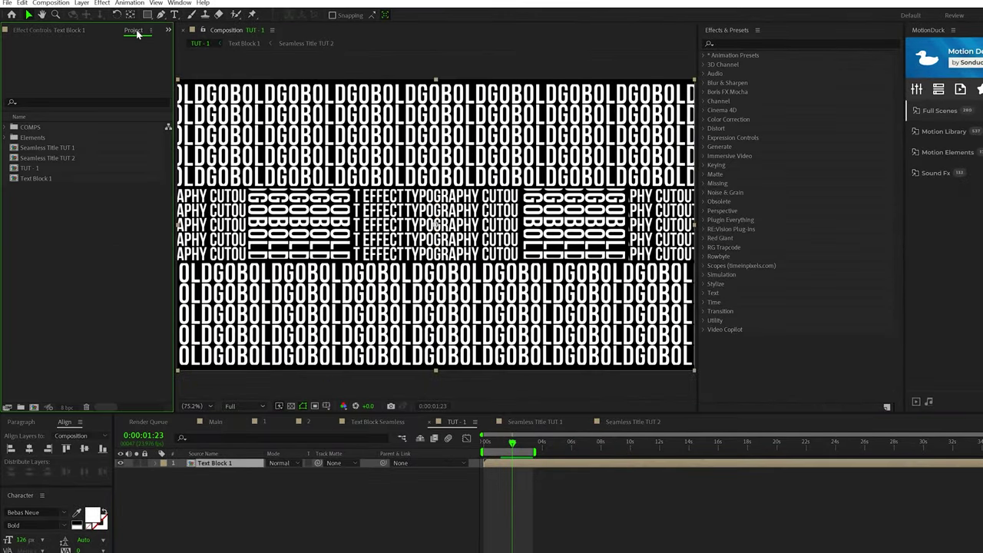
- Add Photo1.jpg beneath Text Block 1, set Text Block 1 as its track matte, and preview
left_click(136, 31)
left_click(6, 137)
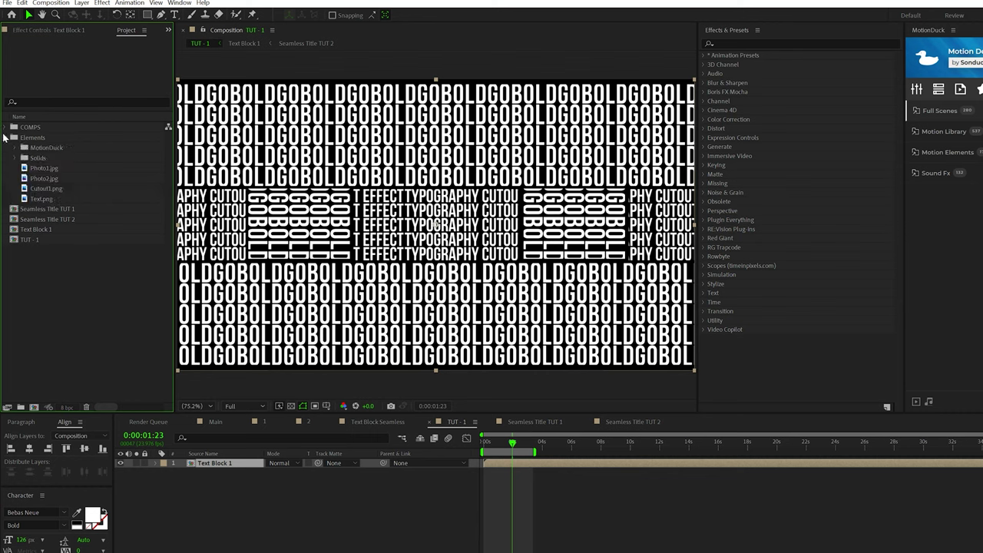
left_click_drag(25, 170, 191, 467)
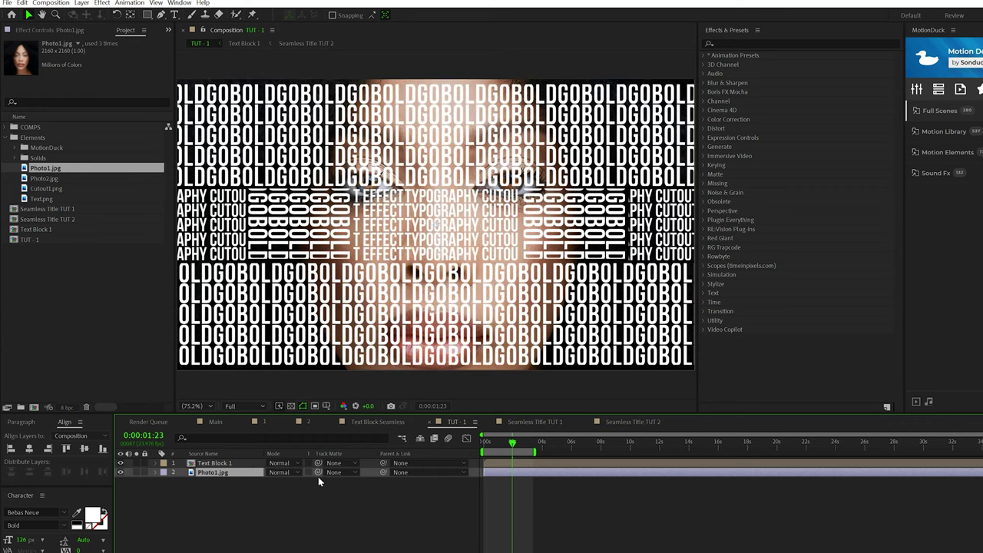
left_click(331, 472)
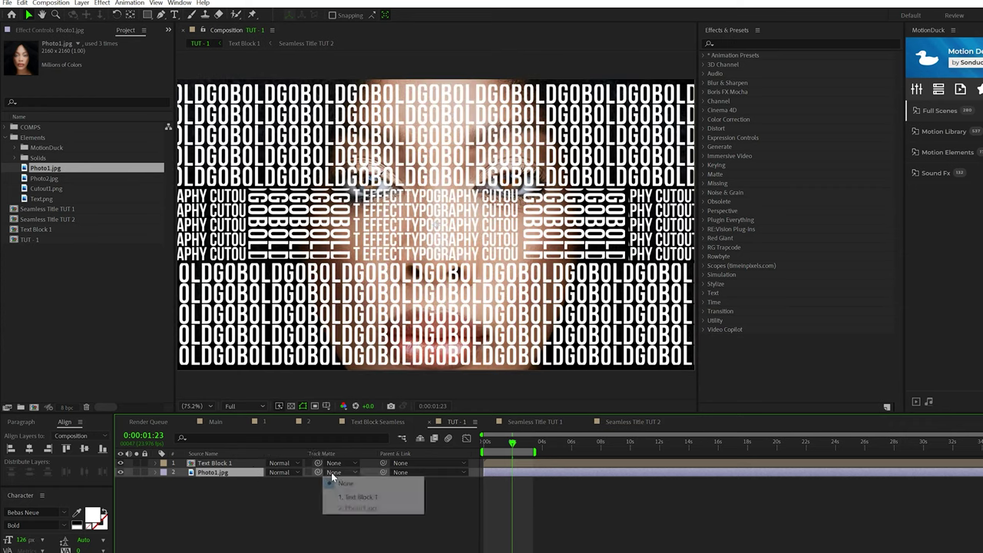
left_click(369, 499)
key("space")
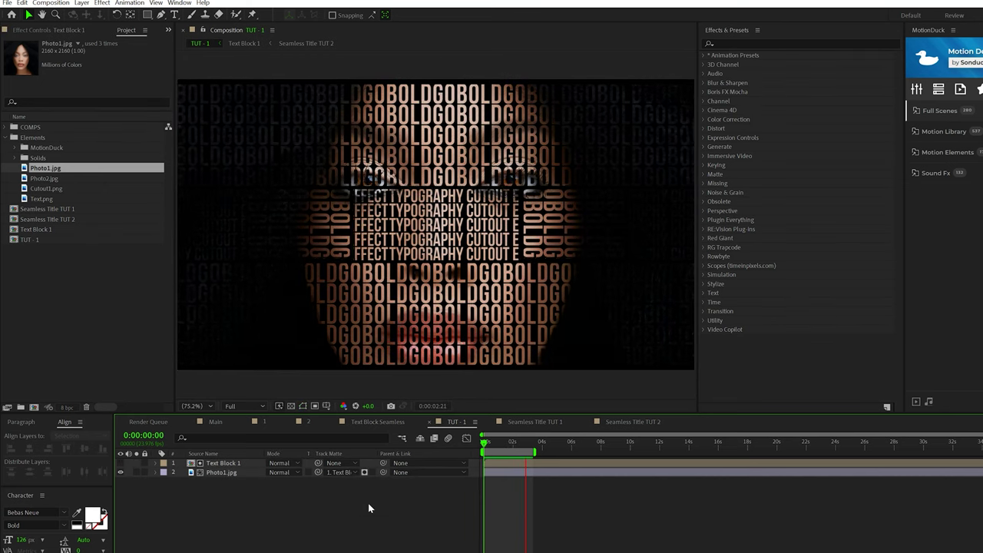
key("space")
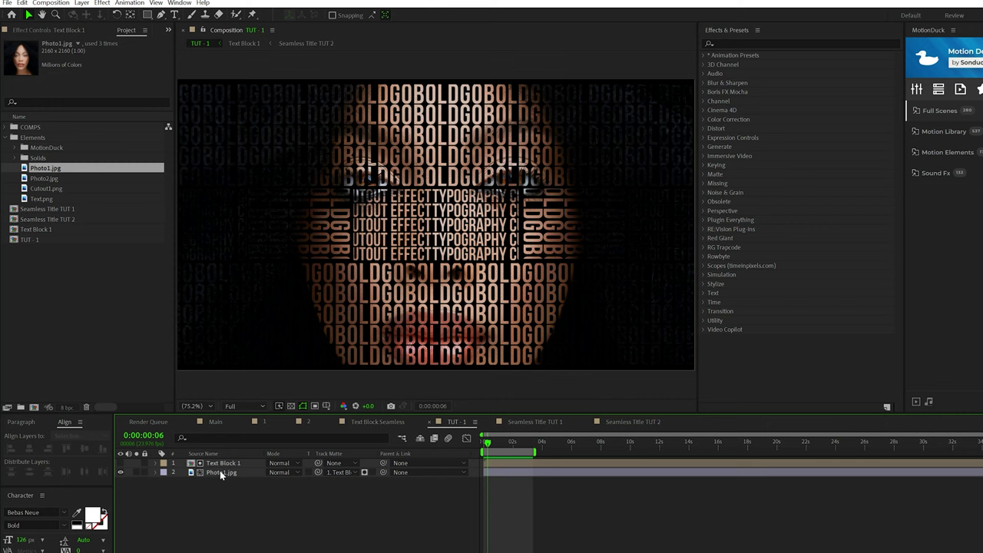
- Scale the Text Block 1 layer up to 104%
left_click(221, 472)
left_click(223, 463)
key("s")
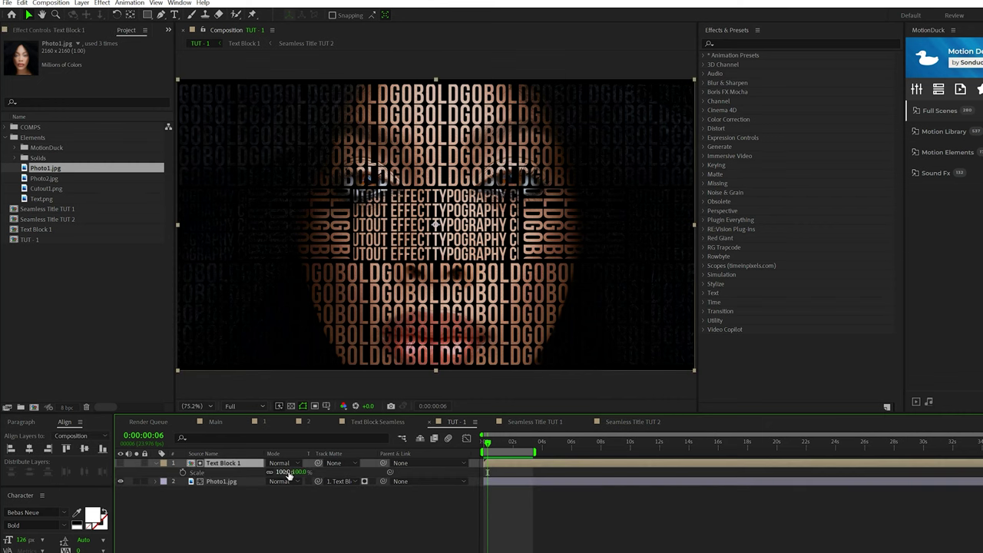
left_click_drag(286, 472, 300, 472)
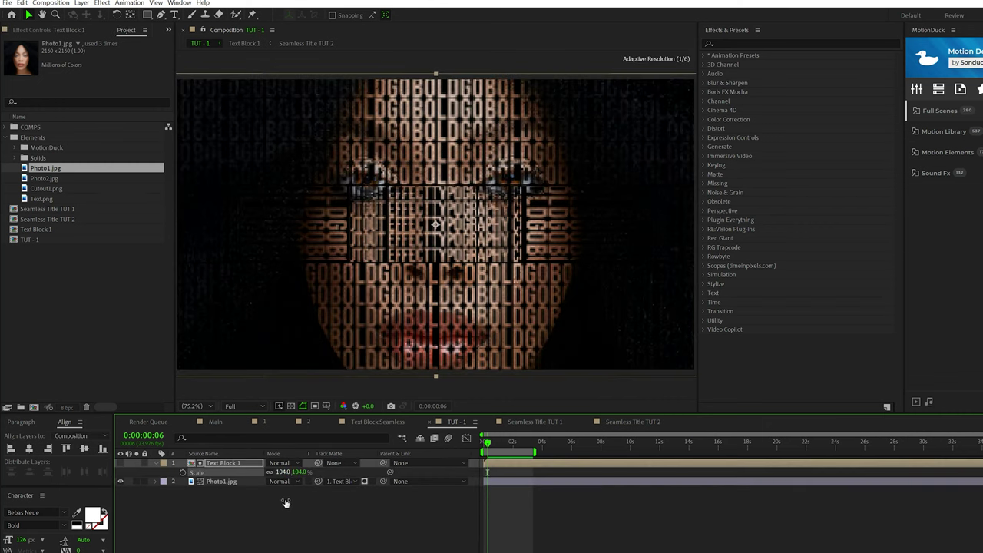
- View the original Photo1.jpg, then replace the matted portrait with Photo2.jpg in TUT - 1
left_click(25, 171)
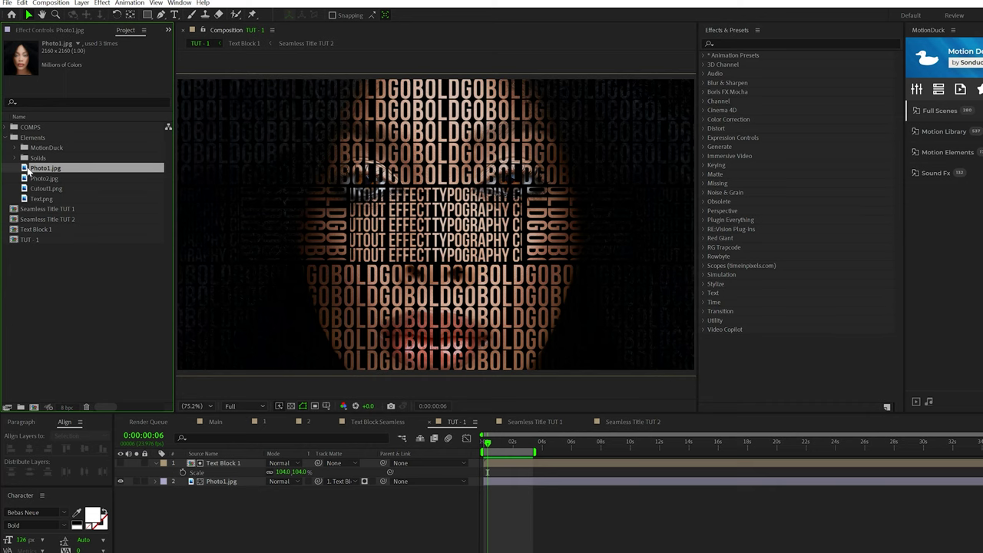
double_click(28, 171)
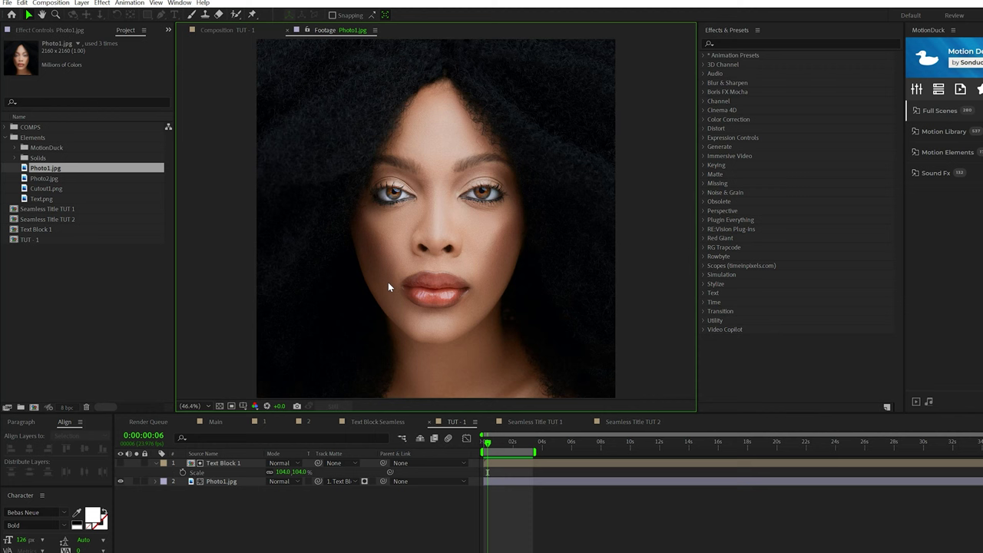
left_click(234, 32)
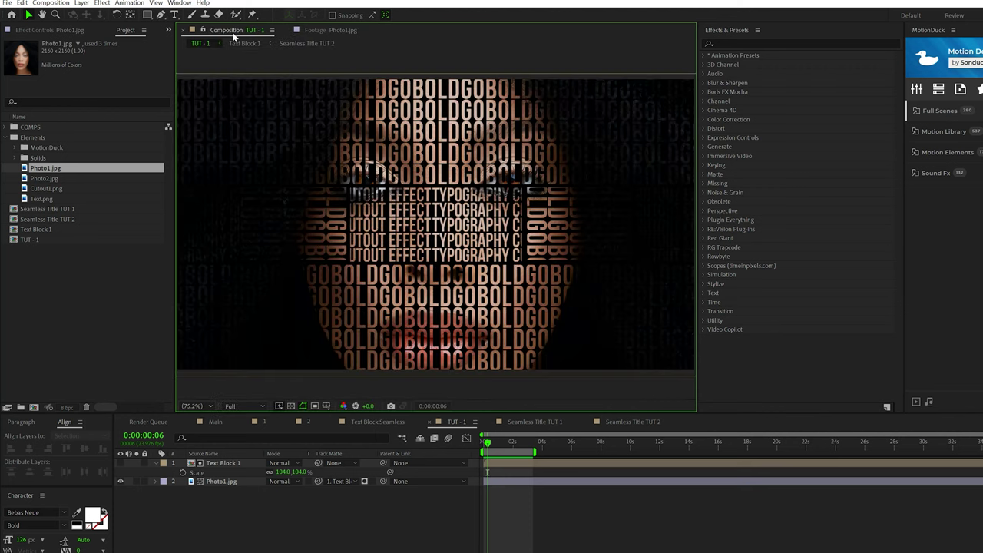
left_click(45, 178)
left_click_drag(45, 179, 201, 479)
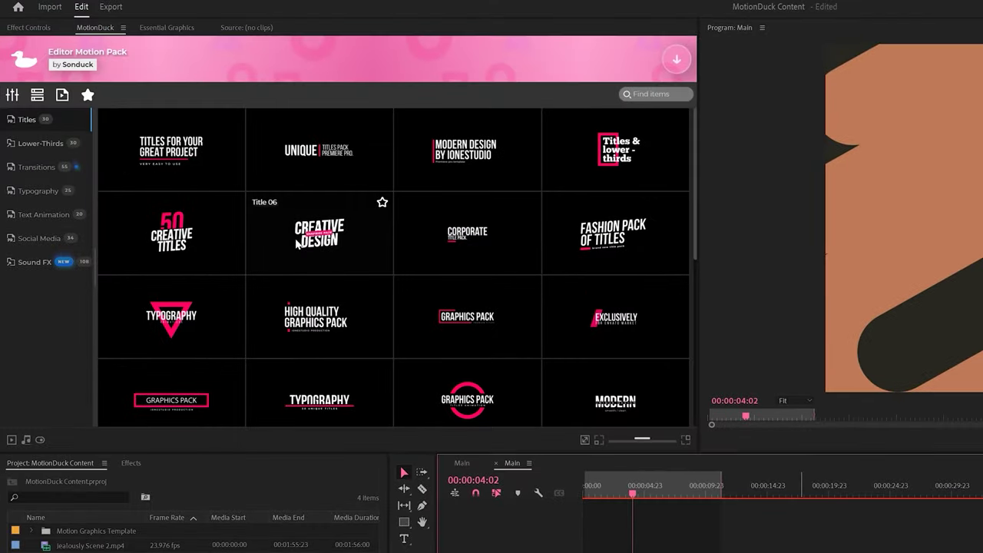
- Add a typography template and Glitch 2 logo animation with Logo.png, then apply Title 07
left_click_drag(351, 223, 607, 507)
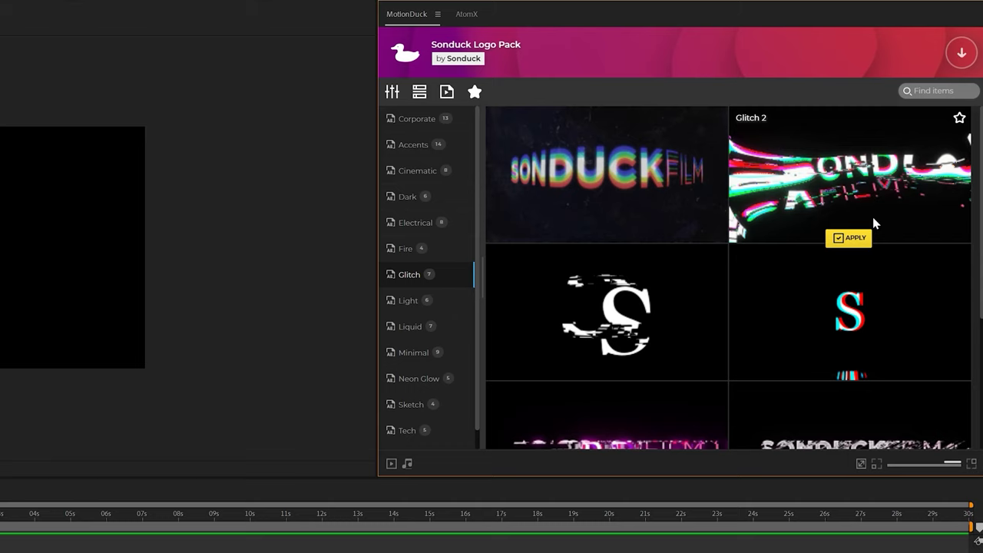
left_click(856, 240)
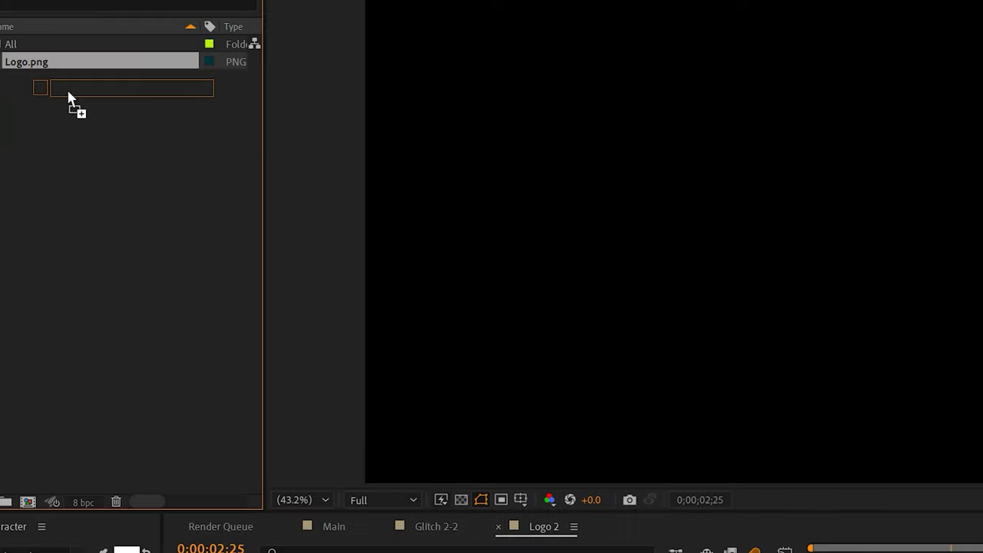
left_click_drag(191, 254, 485, 535)
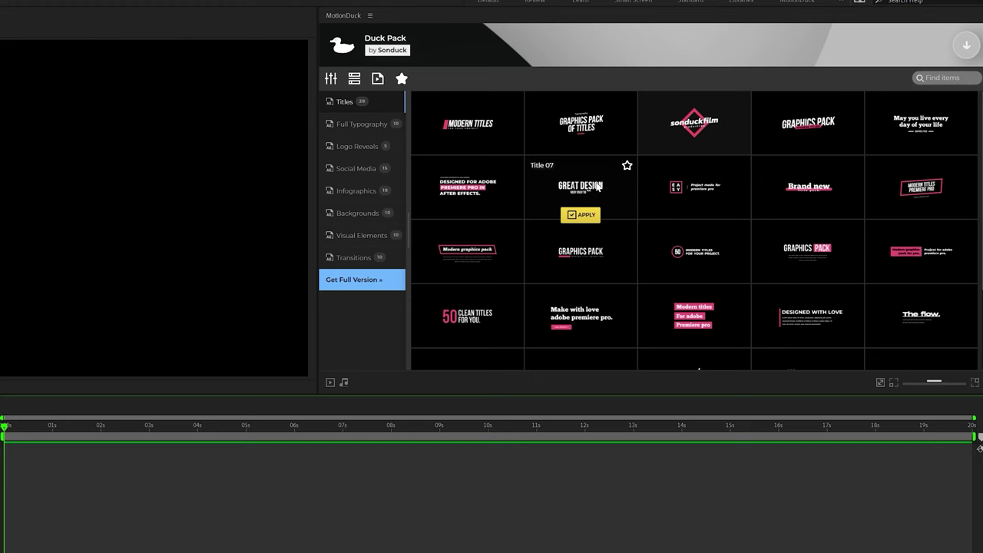
left_click(585, 214)
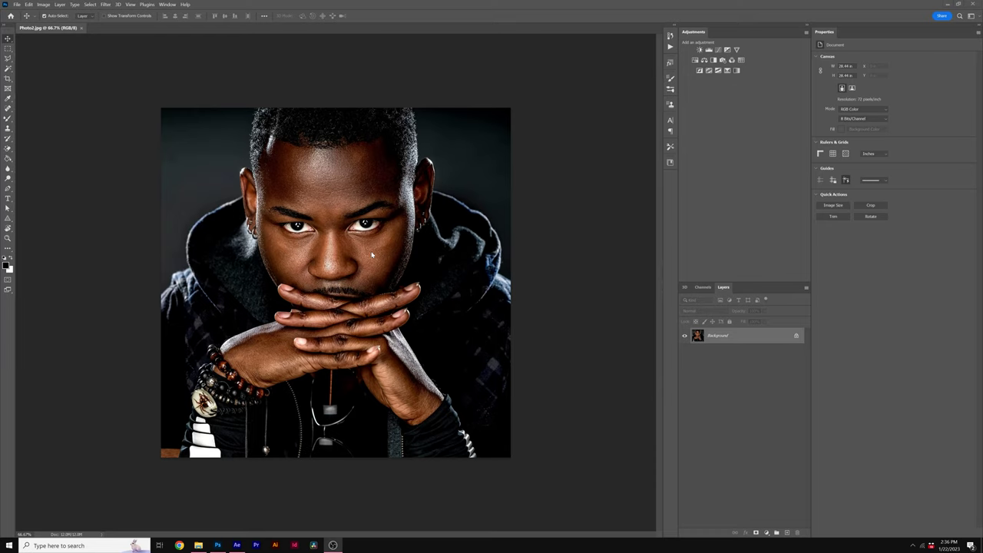
- Select the man with Select Subject, then refine edges to his face and hands, excluding the hood
left_click(90, 4)
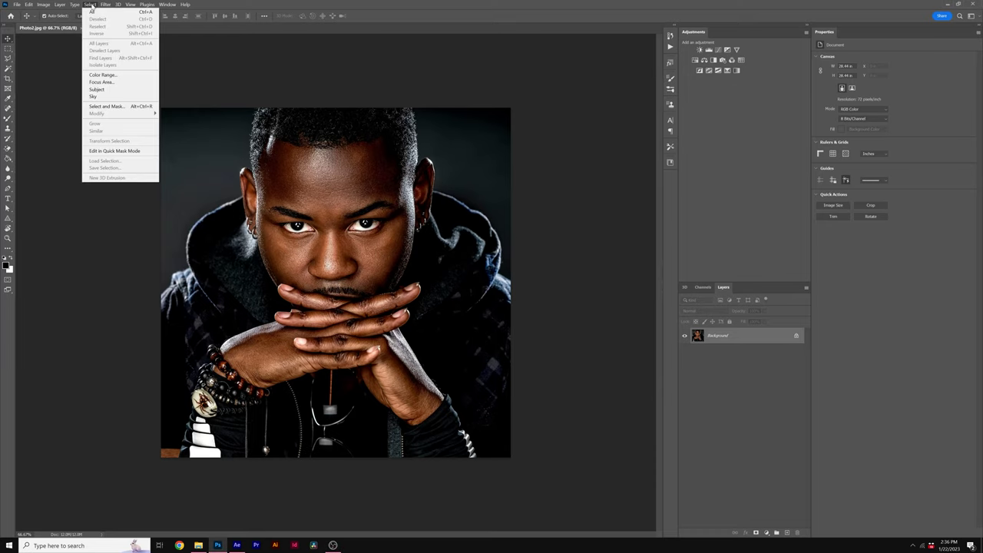
left_click(100, 90)
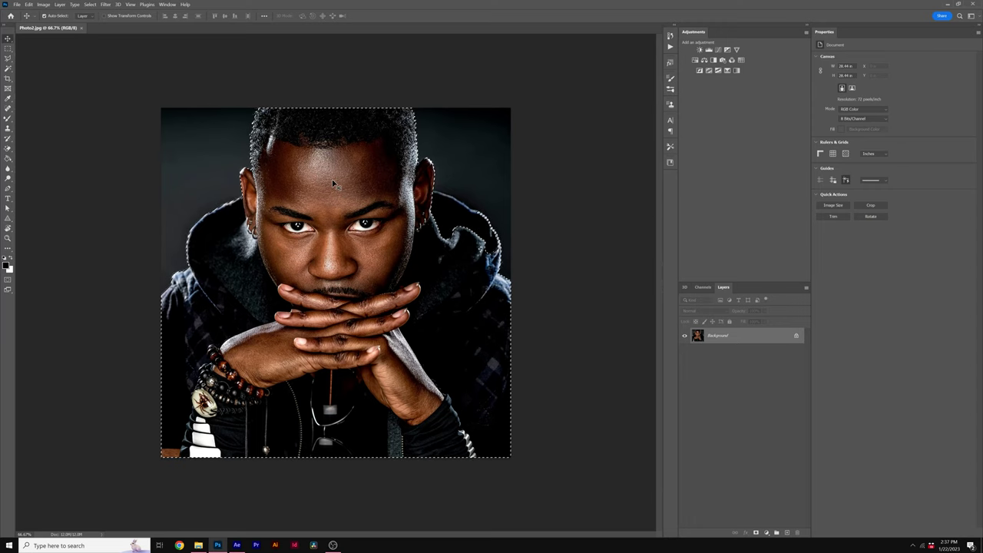
left_click(89, 5)
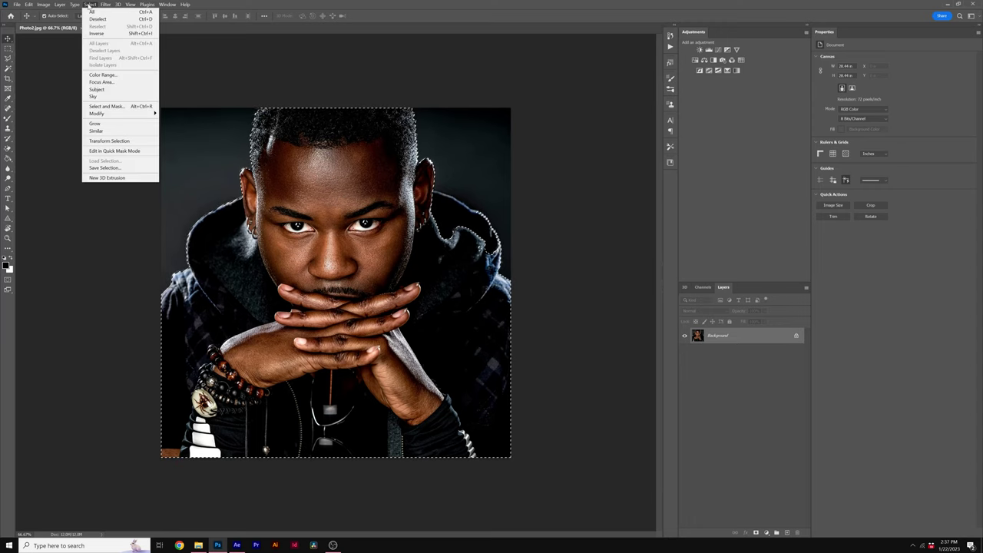
left_click(106, 107)
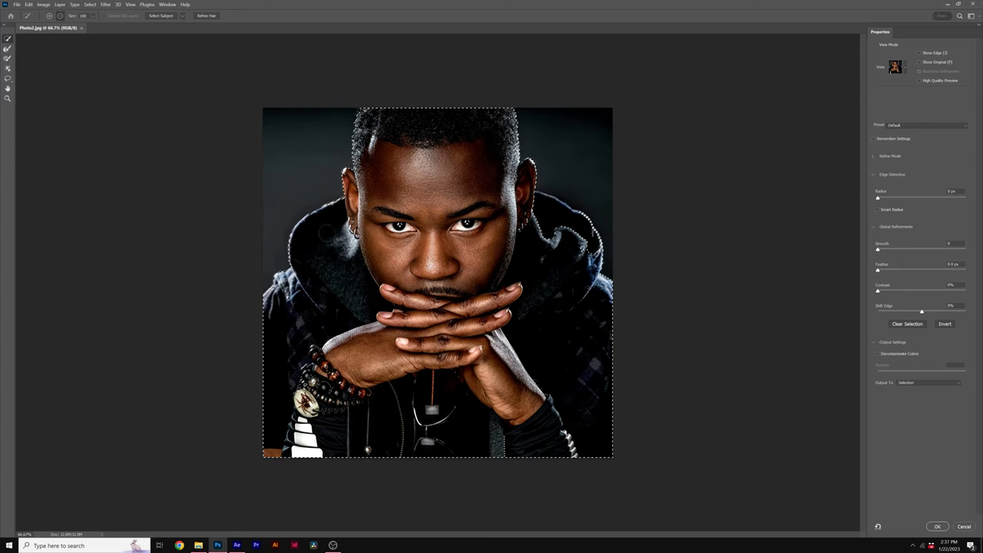
mouse_move(320, 225)
left_mouse_down()
mouse_move(341, 257)
mouse_move(338, 295)
mouse_move(292, 314)
mouse_move(286, 304)
left_mouse_up()
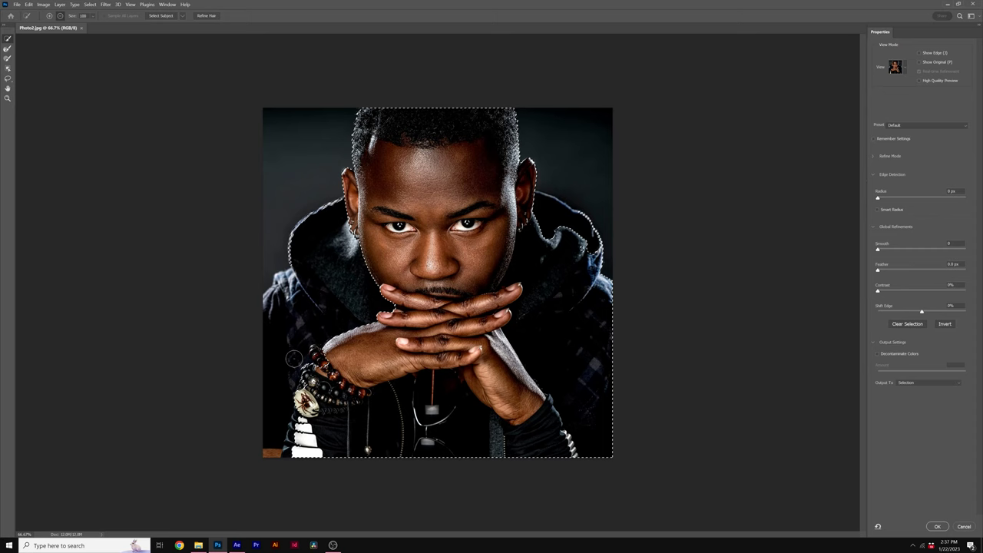
mouse_move(303, 414)
left_mouse_down()
mouse_move(521, 430)
mouse_move(509, 436)
mouse_move(518, 446)
mouse_move(562, 440)
mouse_move(585, 390)
mouse_move(575, 336)
mouse_move(420, 333)
mouse_move(355, 342)
left_mouse_up()
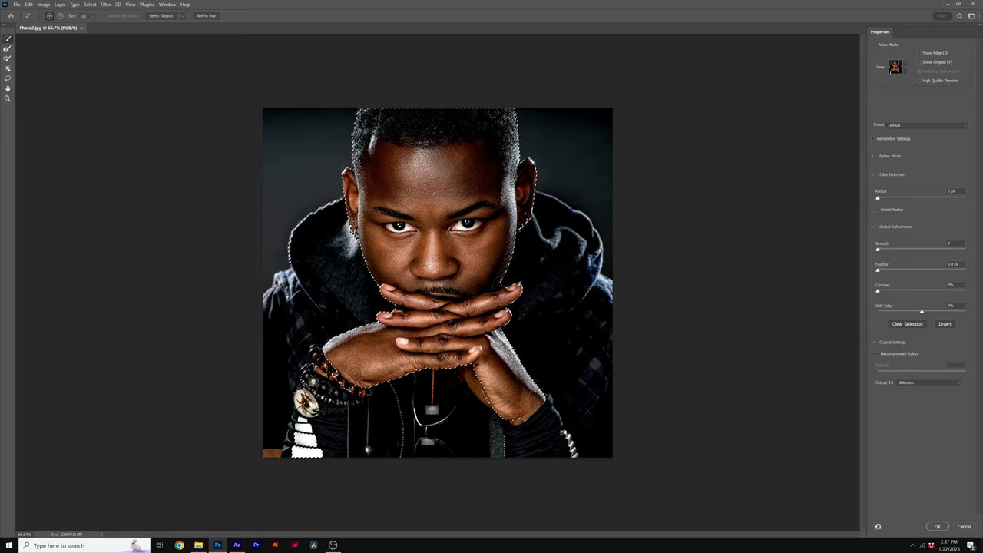
key("alt")
mouse_move(301, 266)
left_mouse_down()
mouse_move(299, 236)
mouse_move(331, 203)
mouse_move(371, 226)
left_mouse_up()
left_click(936, 526)
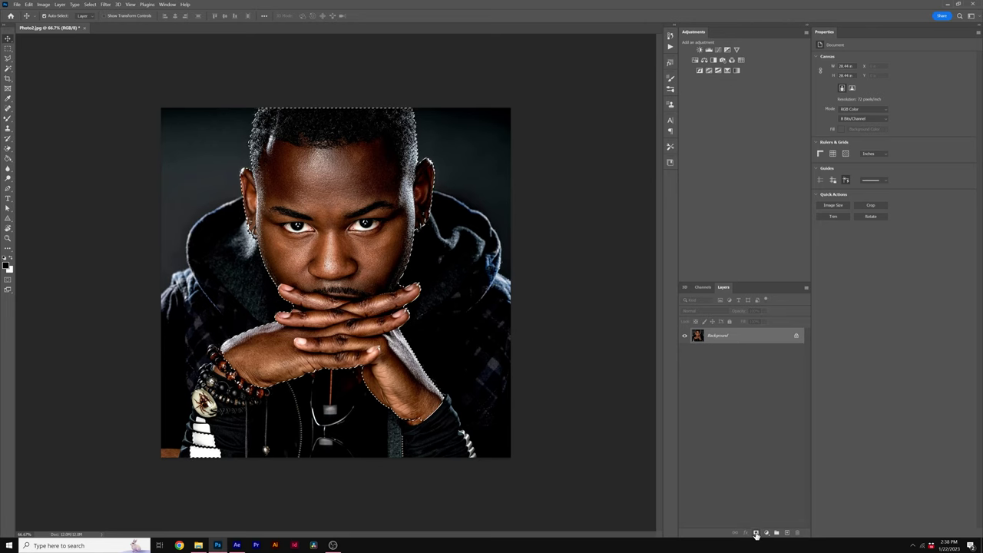
- Add a layer mask cutting out the man's face and hands, then start a PNG export
left_click(756, 533)
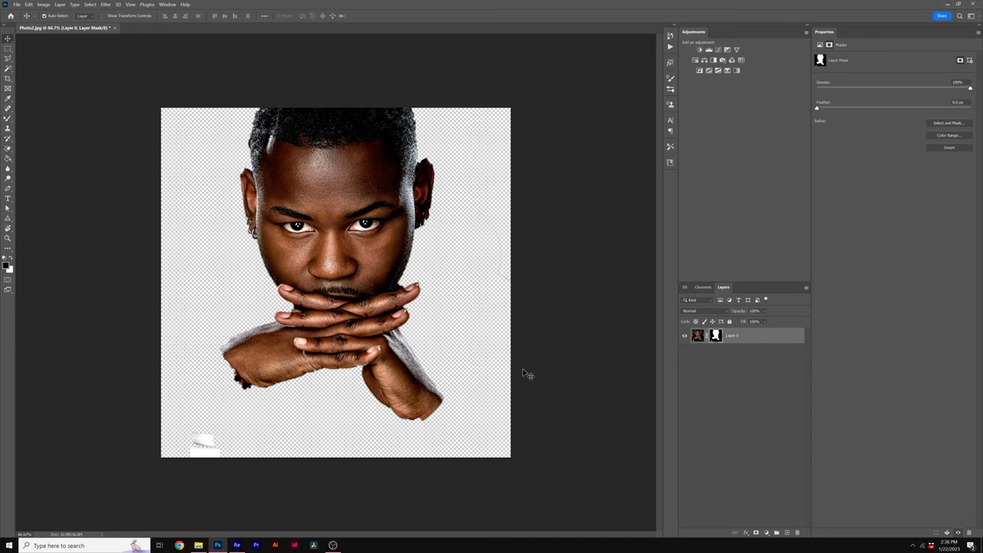
left_click(17, 4)
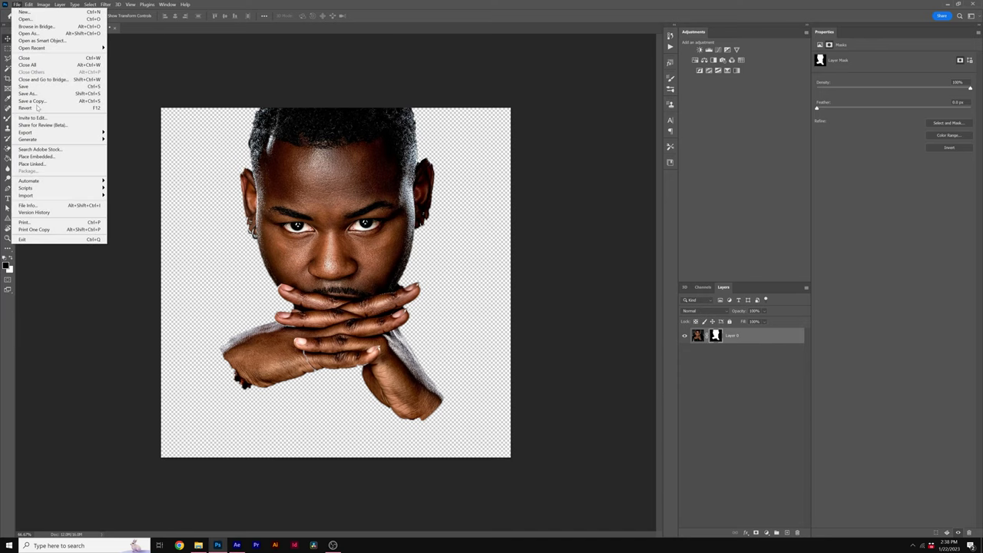
mouse_move(34, 133)
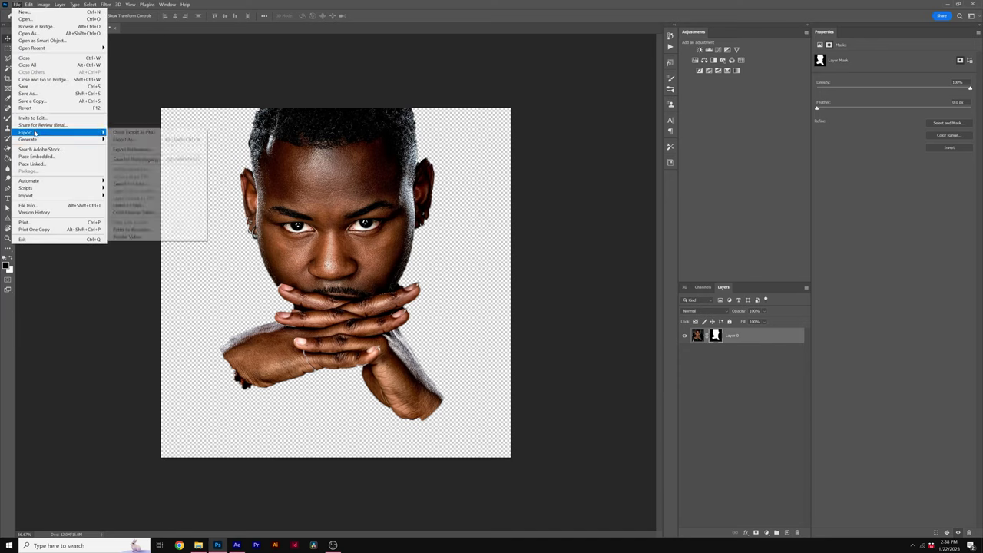
left_click(140, 134)
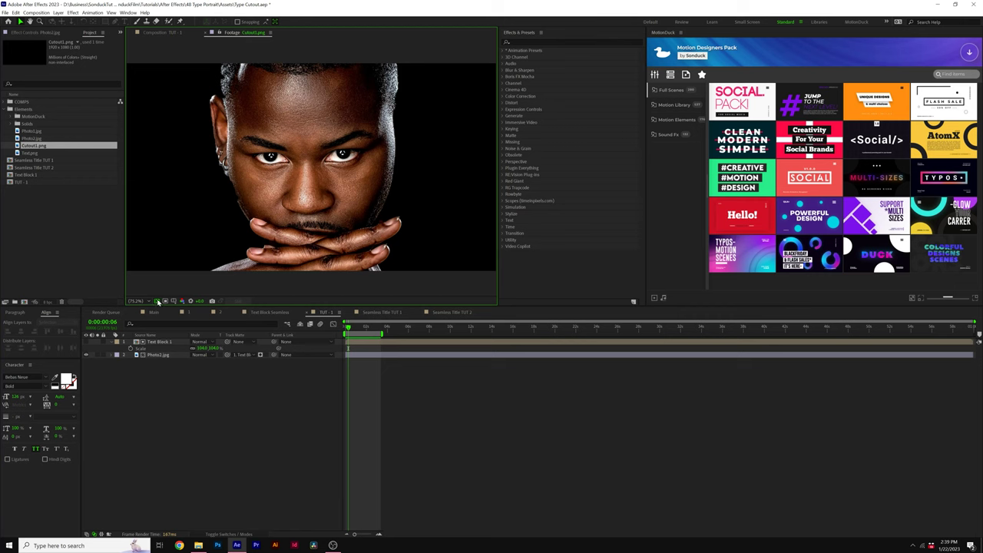
- Replace the photo layer in the TUT - 1 comp with Cutout1.png
left_click(157, 301)
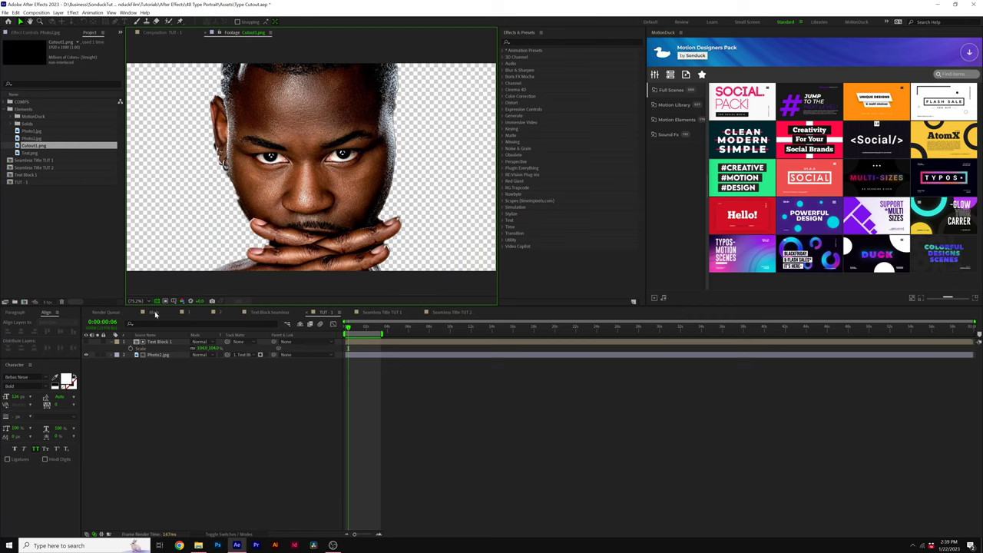
left_click(158, 301)
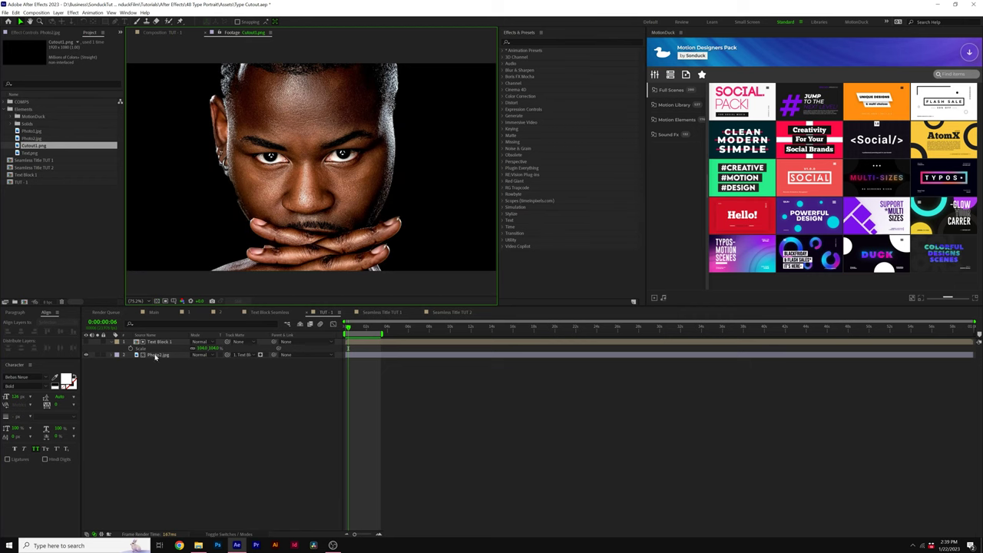
left_click(155, 355)
left_click_drag(36, 146, 159, 356)
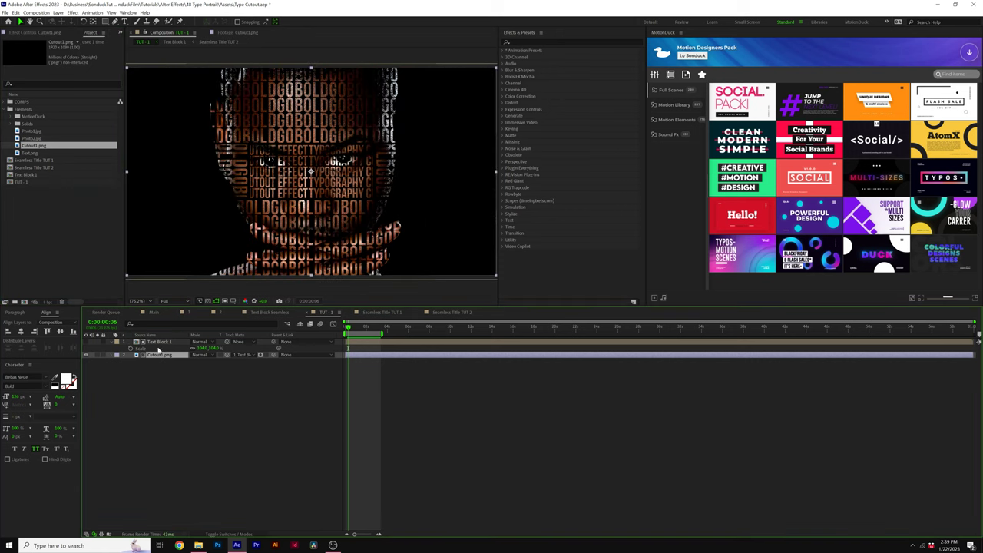
- Add Photo2.jpg as the bottom layer at 20% opacity, returning to the comp start
left_click(31, 131)
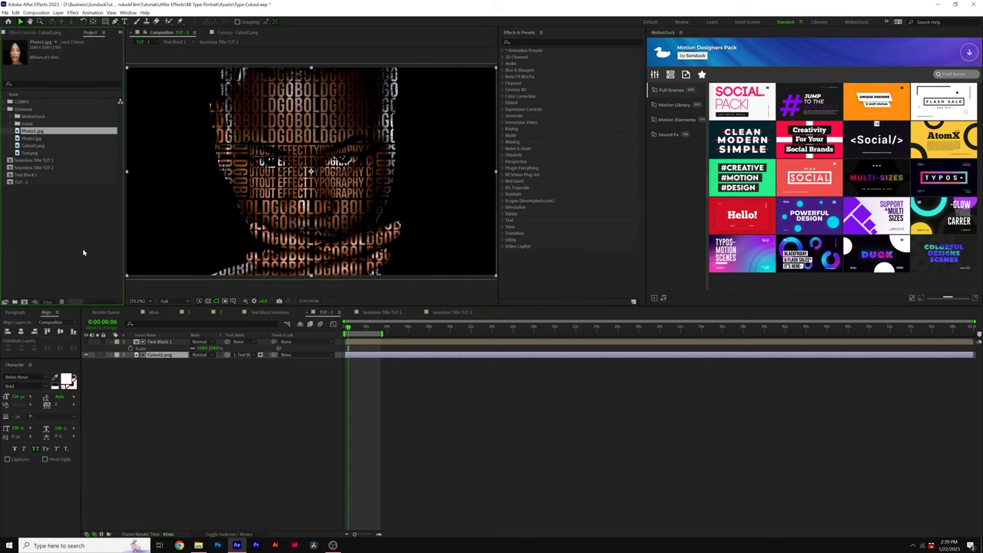
left_click(23, 138)
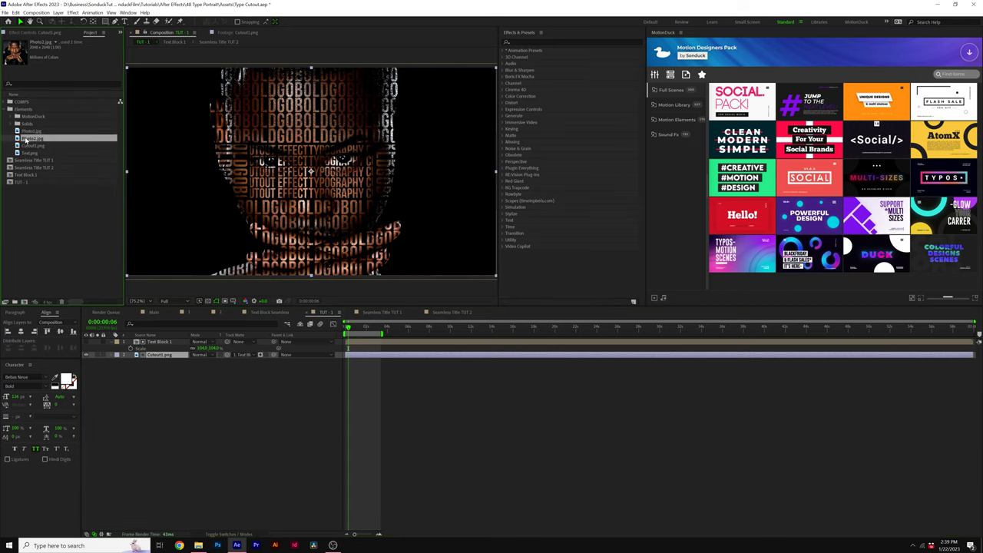
left_click_drag(29, 140, 159, 357)
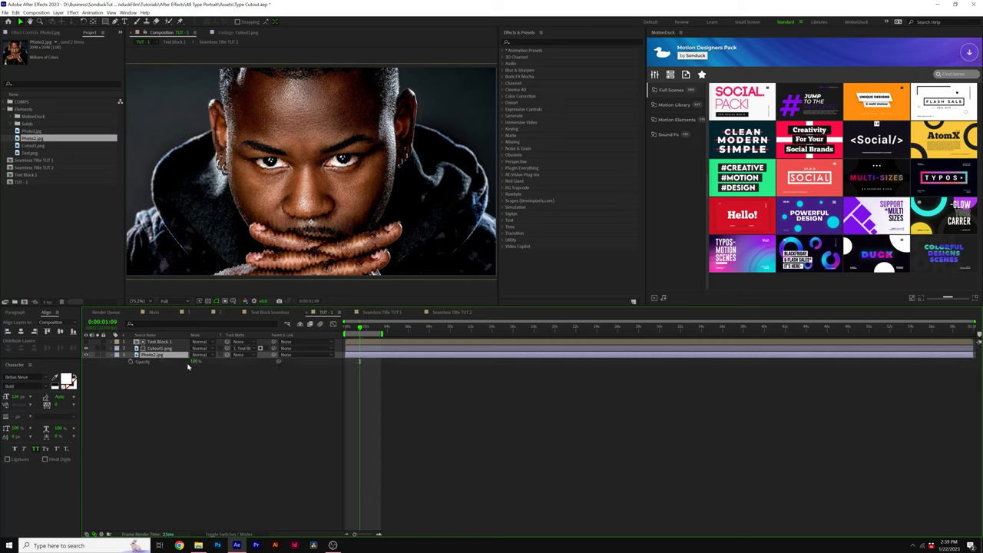
type("20")
key("Return")
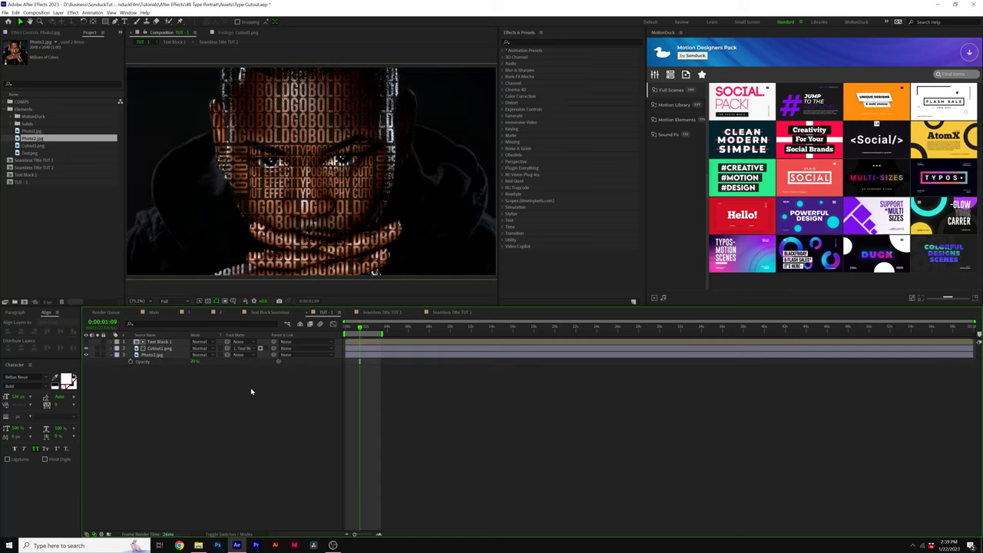
left_click_drag(358, 328, 228, 391)
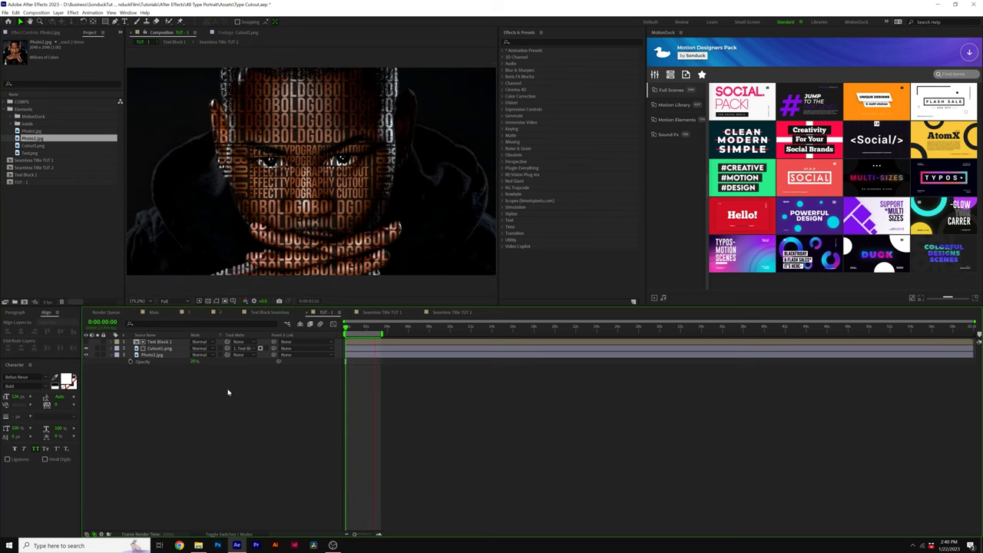
- Open Text Block Random No Animation and browse its word layers, ending on PERSIST 2
left_click(188, 312)
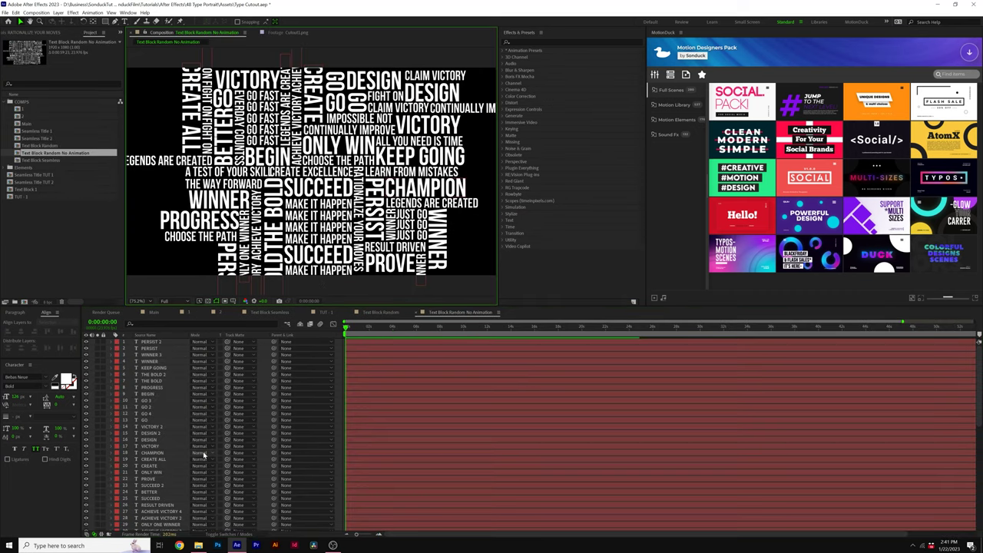
scroll(202, 452, "down", 5)
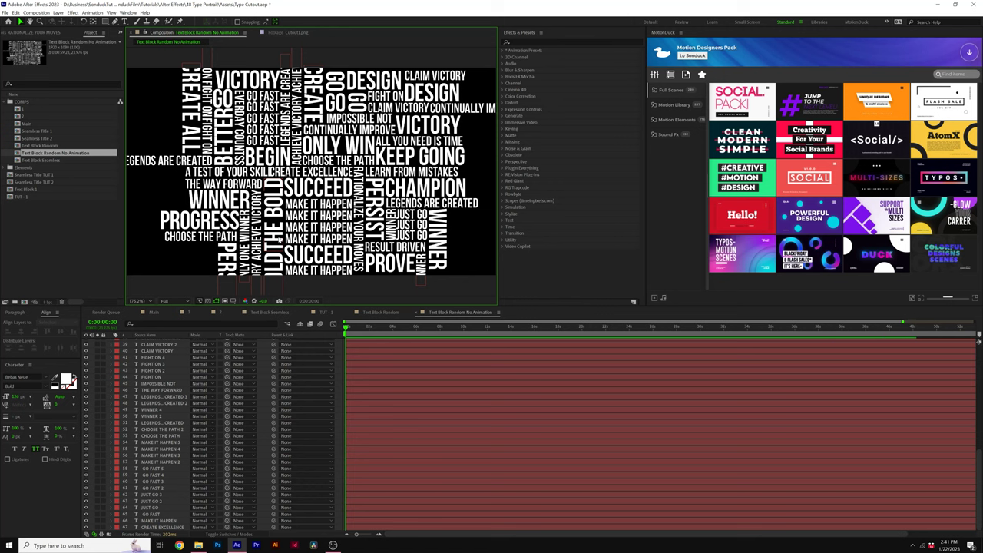
left_click_drag(351, 331, 296, 335)
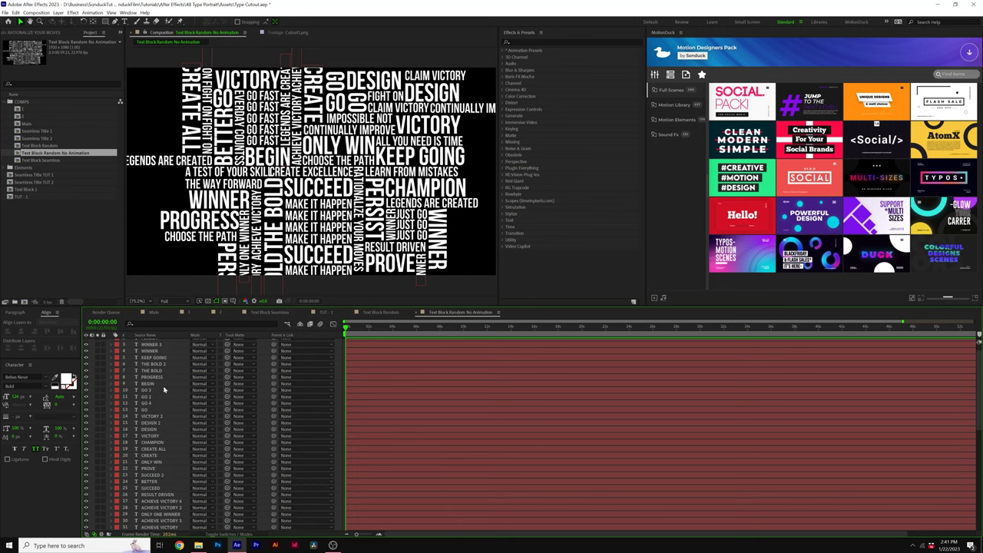
scroll(154, 352, "up", 10)
left_click(151, 344)
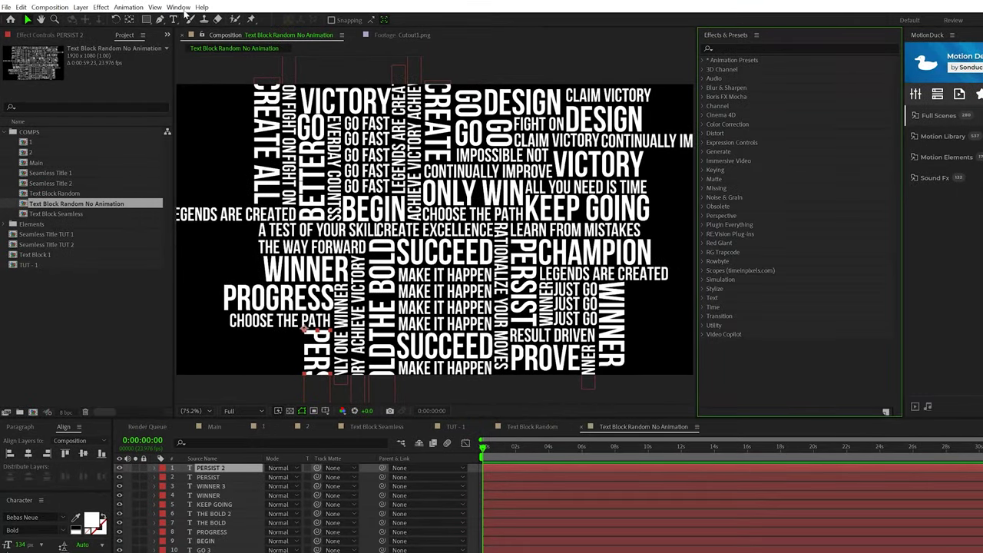
- Show the Animation Presets > Text > Organic presets and preview the word blocks up close
left_click(128, 12)
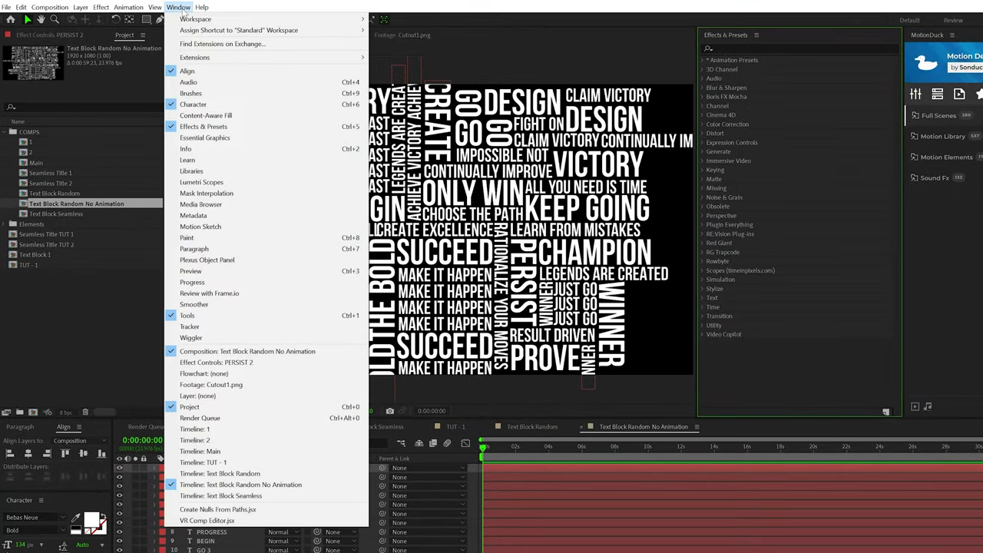
left_click(212, 127)
left_click(705, 60)
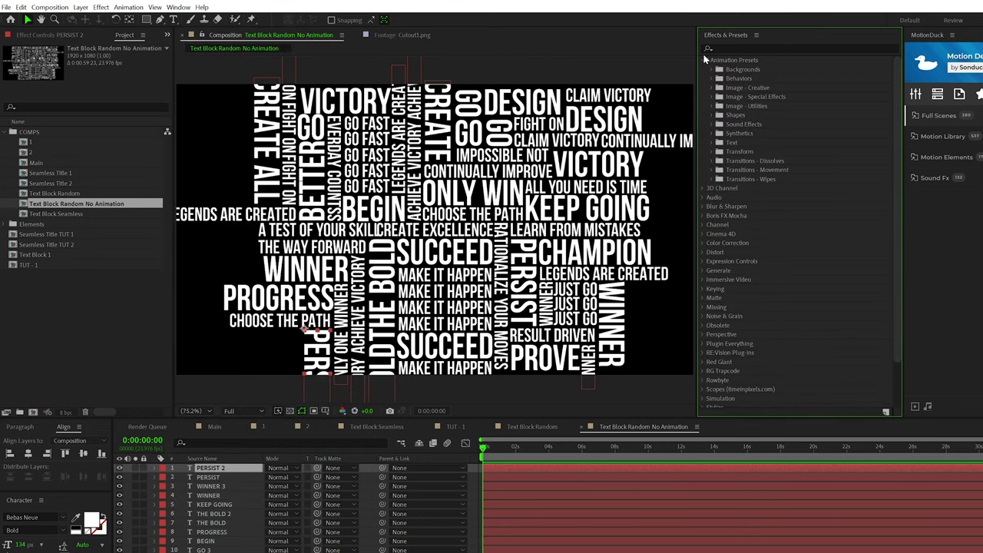
left_click(713, 142)
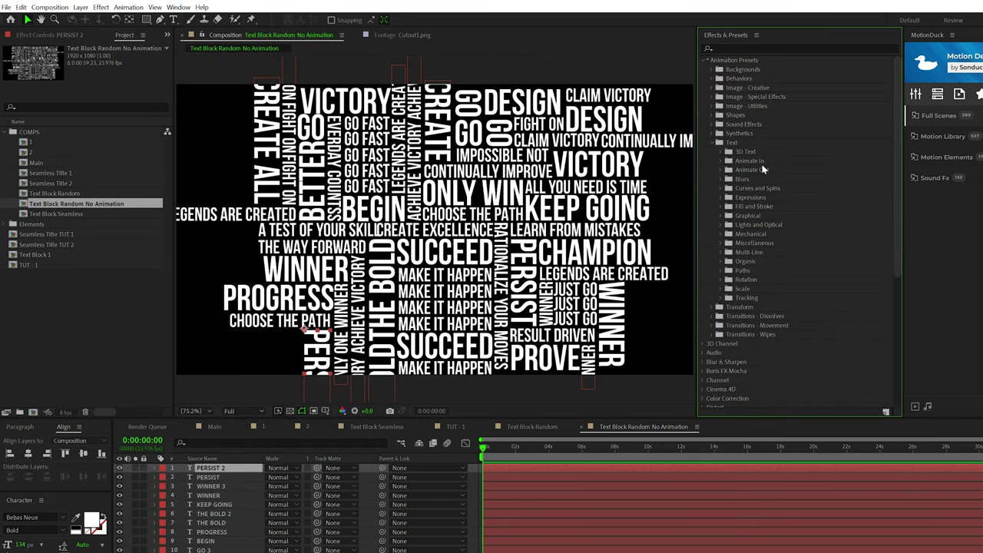
left_click(722, 261)
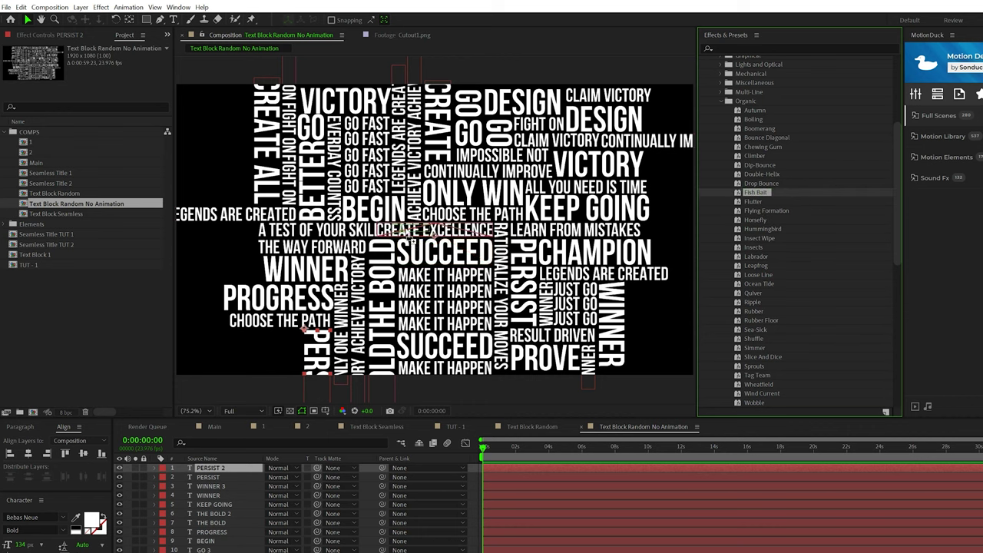
left_click(491, 230)
key("space")
key("period")
key("period")
key("period")
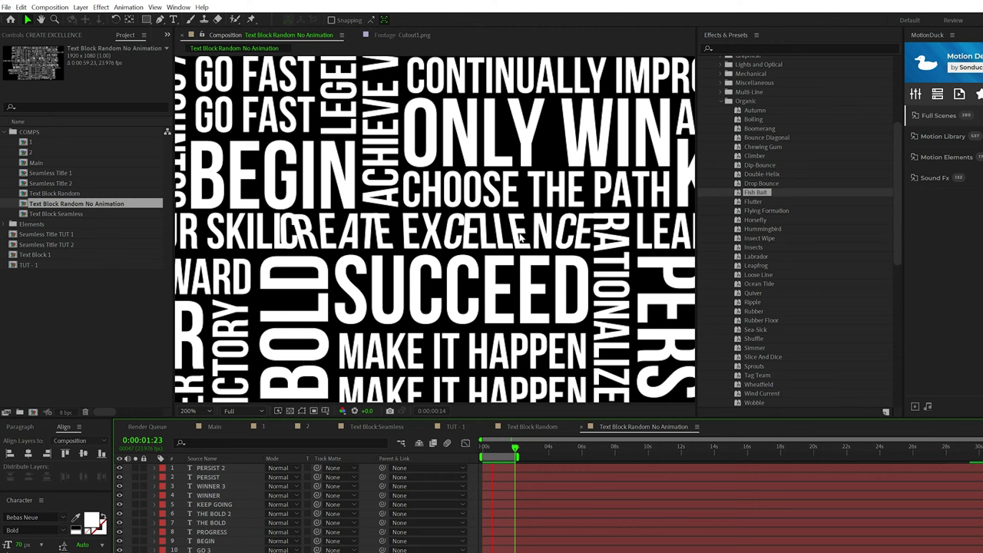
- Apply Quiver to CHOOSE THE PATH and GO FAST 3, Simmer to MAKE IT HAPPEN, Wheatfield to LEGENDS ARE CREATED
left_click(469, 190)
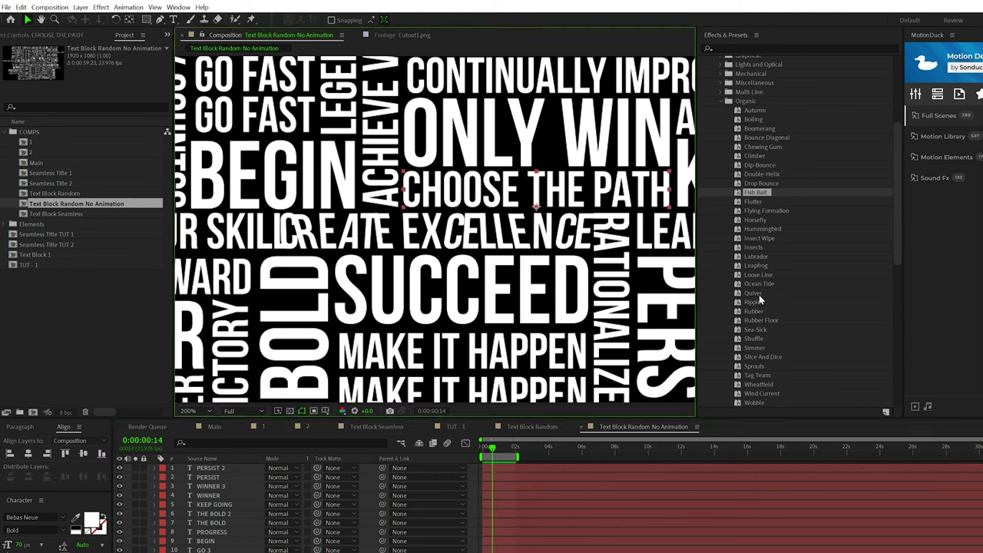
left_click_drag(757, 294, 581, 249)
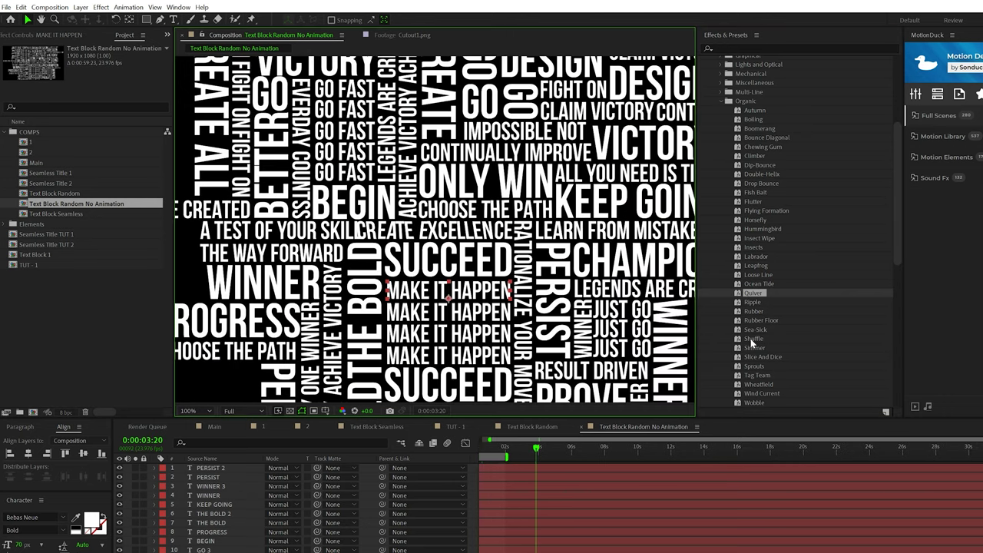
left_click_drag(752, 346, 458, 315)
left_click(633, 291)
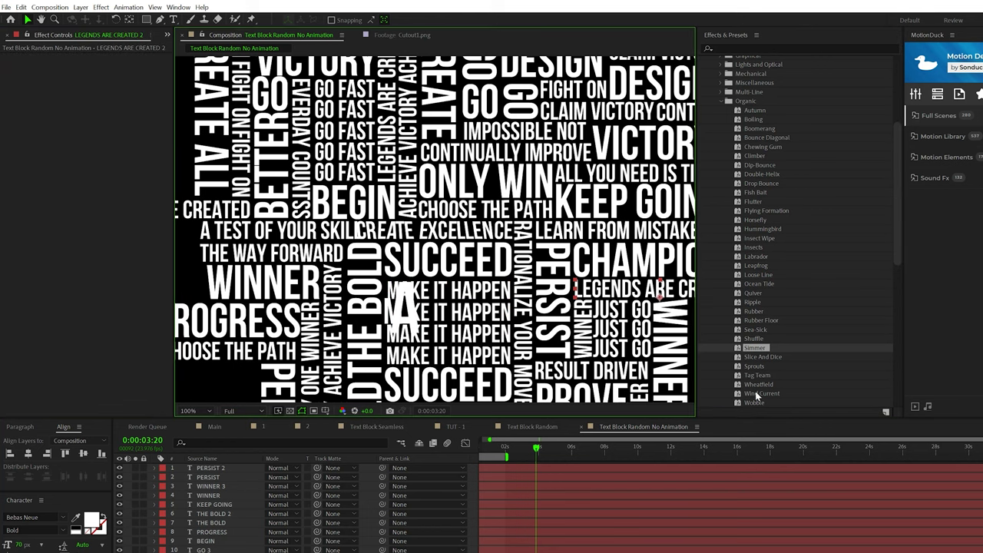
left_click_drag(756, 384, 735, 377)
left_click_drag(628, 301, 629, 301)
left_click(346, 131)
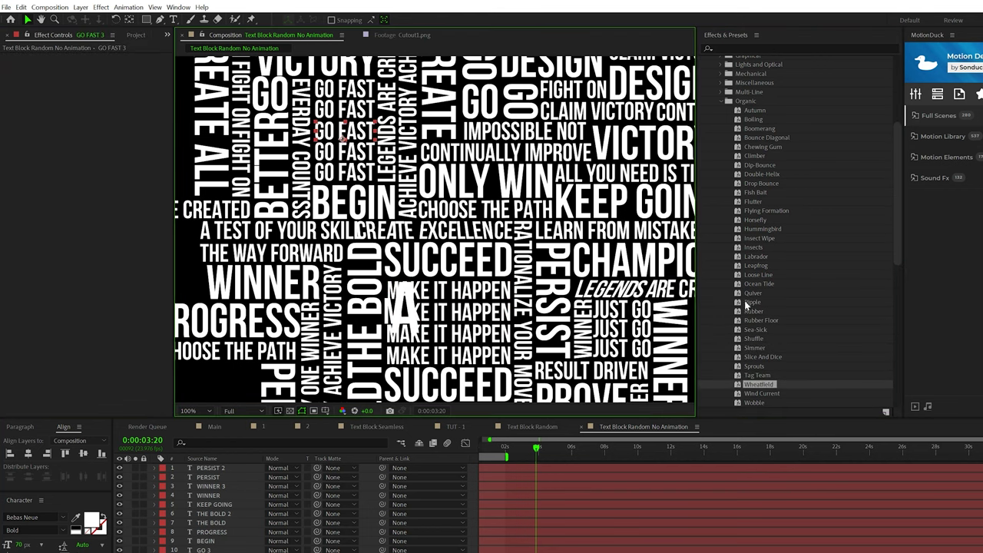
left_click_drag(752, 293, 345, 148)
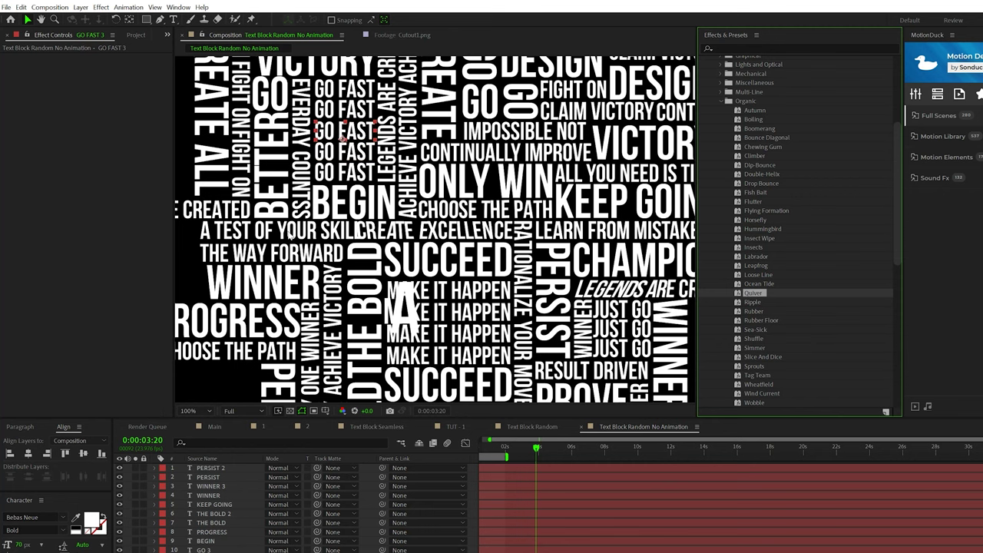
left_click(281, 253)
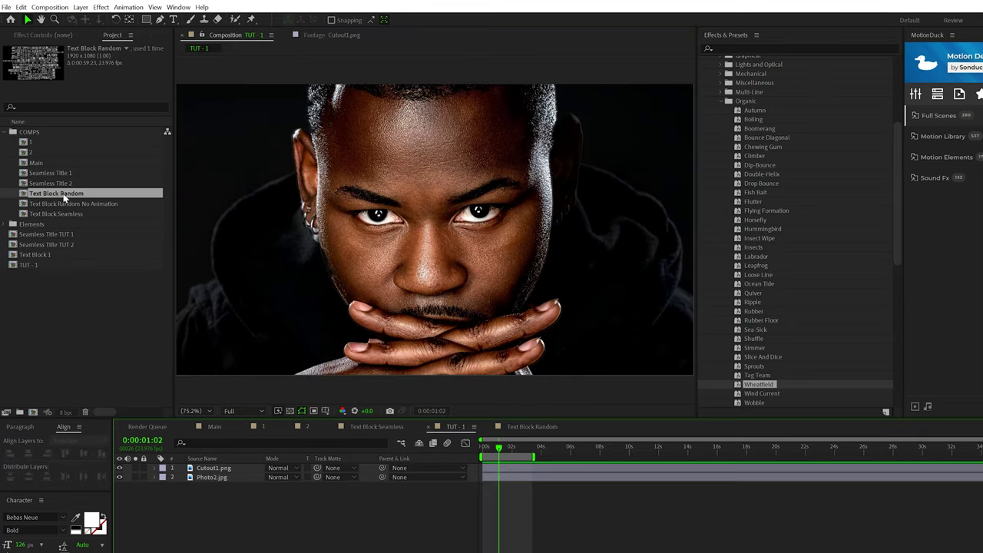
- Add the Text Block Random comp to TUT - 1 and set it as Cutout1.png's track matte
left_click_drag(56, 193, 193, 468)
left_click(347, 486)
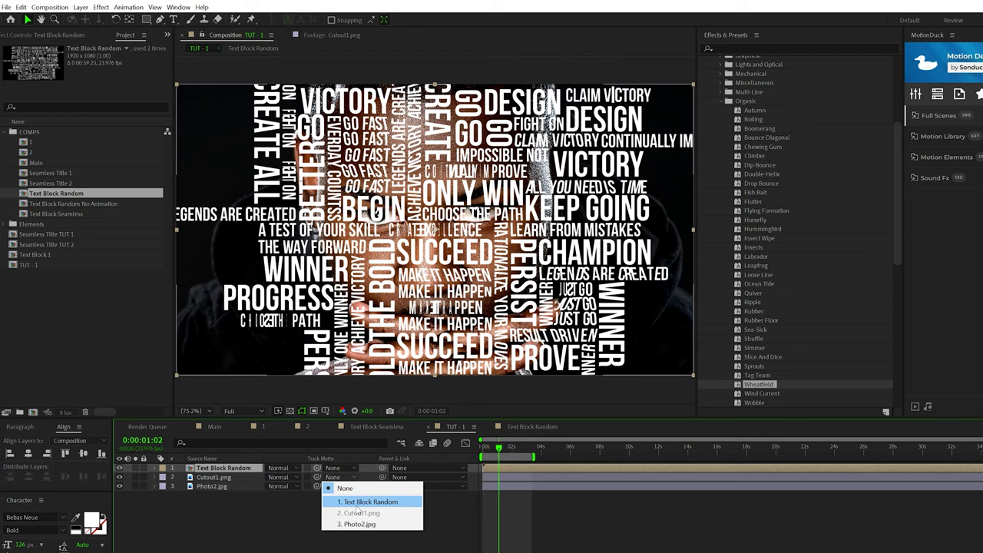
left_click(356, 503)
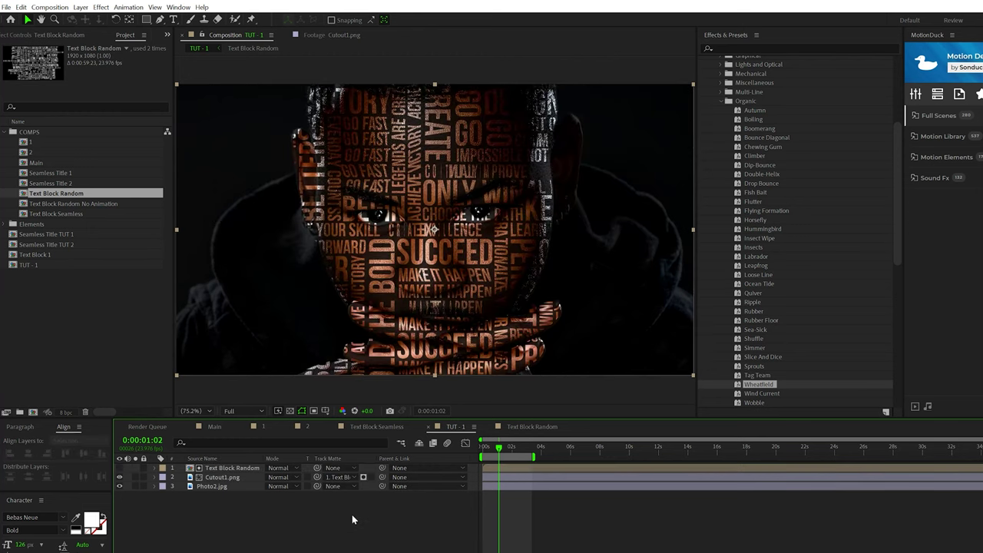